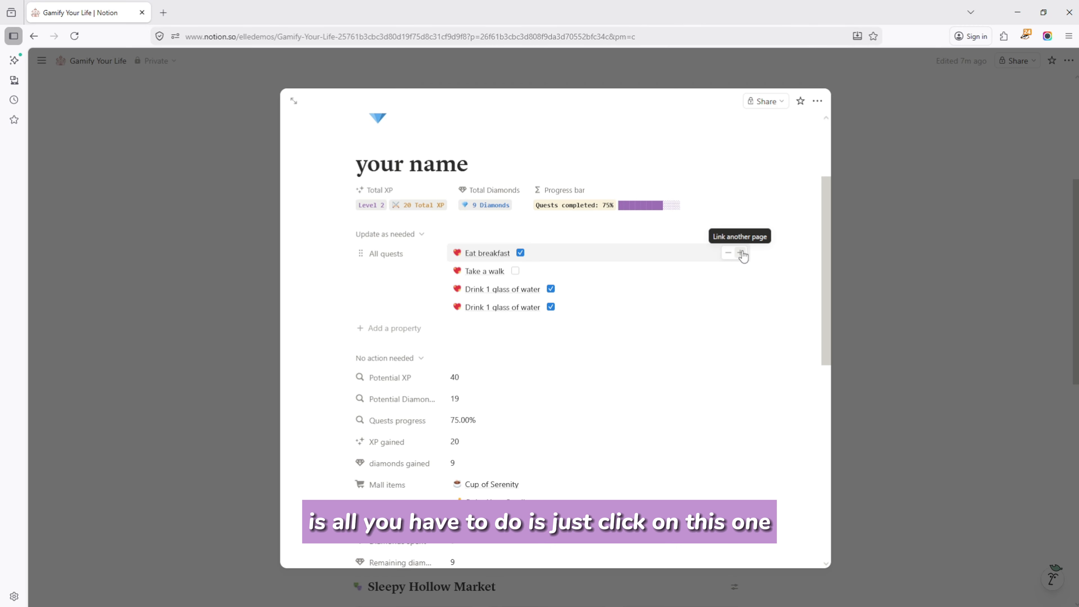
Show the label property beside each linked quest in the avatar page's All quests relation
left_click(742, 255)
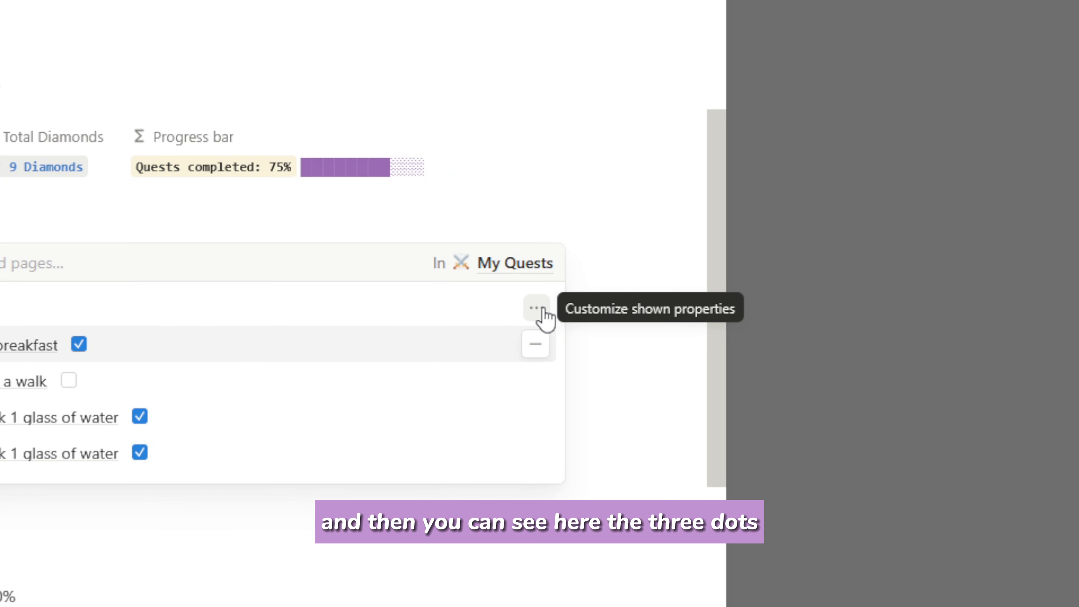
left_click(544, 311)
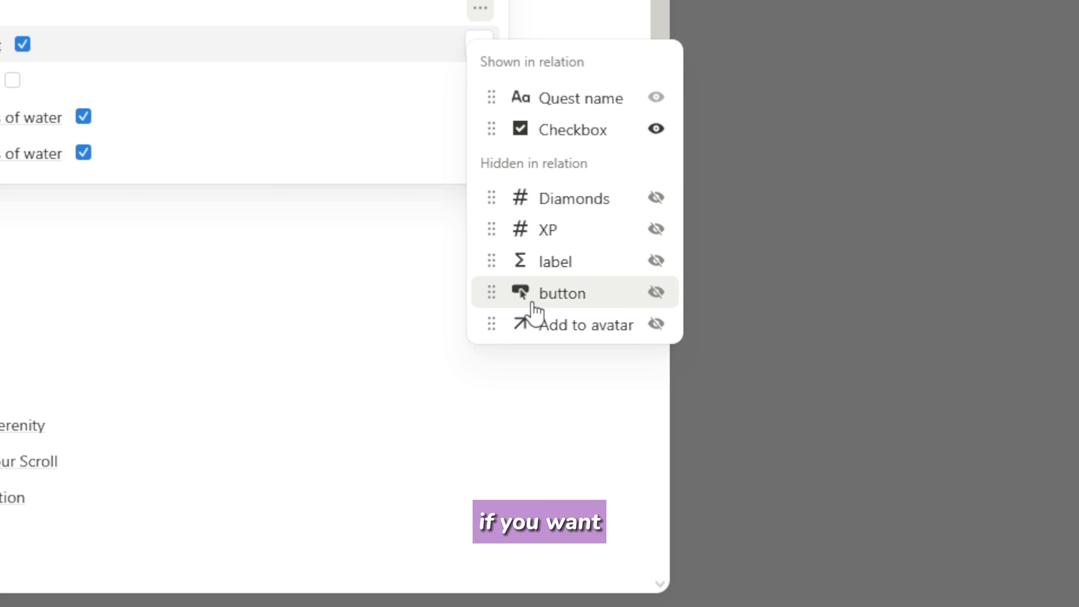
left_click(659, 261)
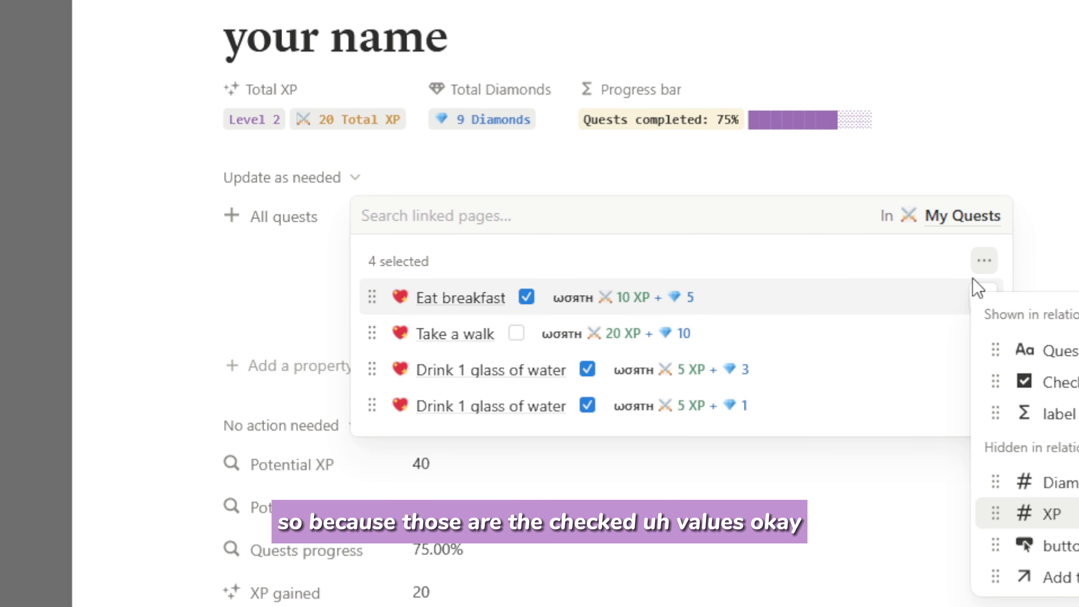
left_click(986, 241)
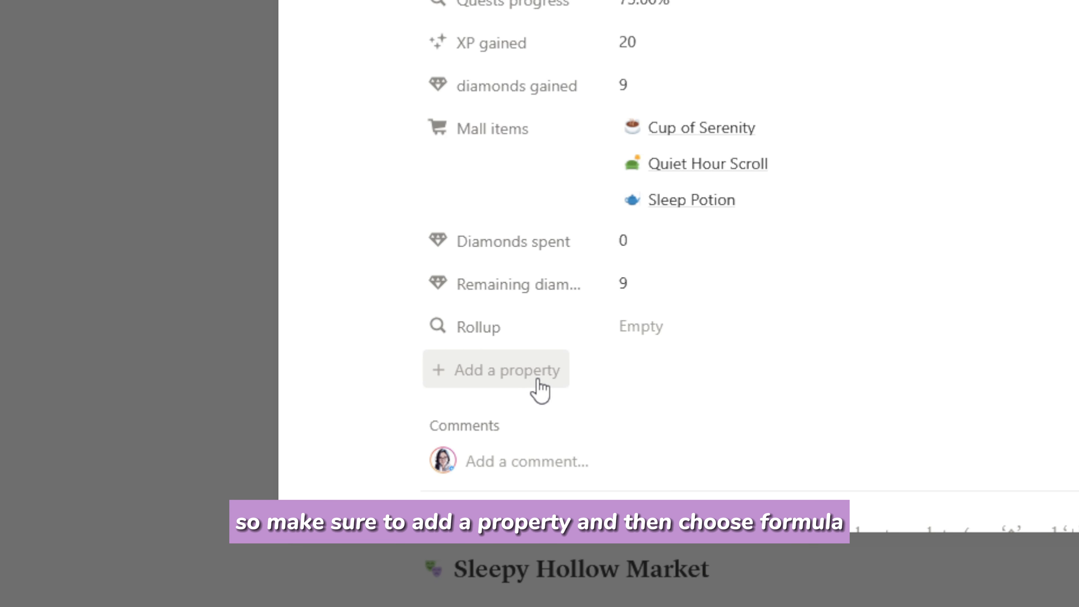
left_click(537, 388)
scroll(542, 229, "down", 5)
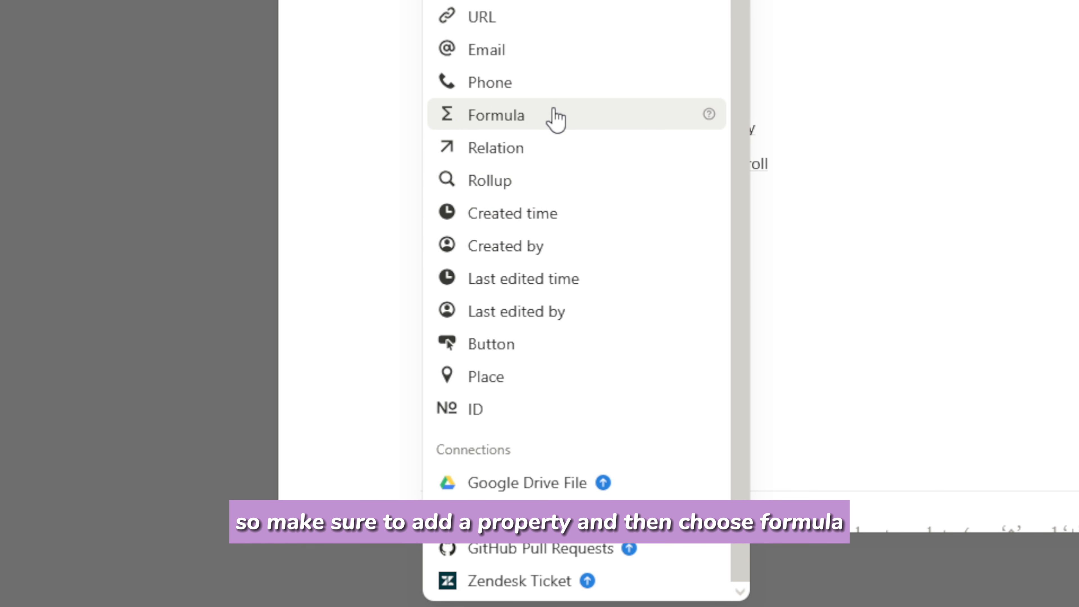
left_click(869, 128)
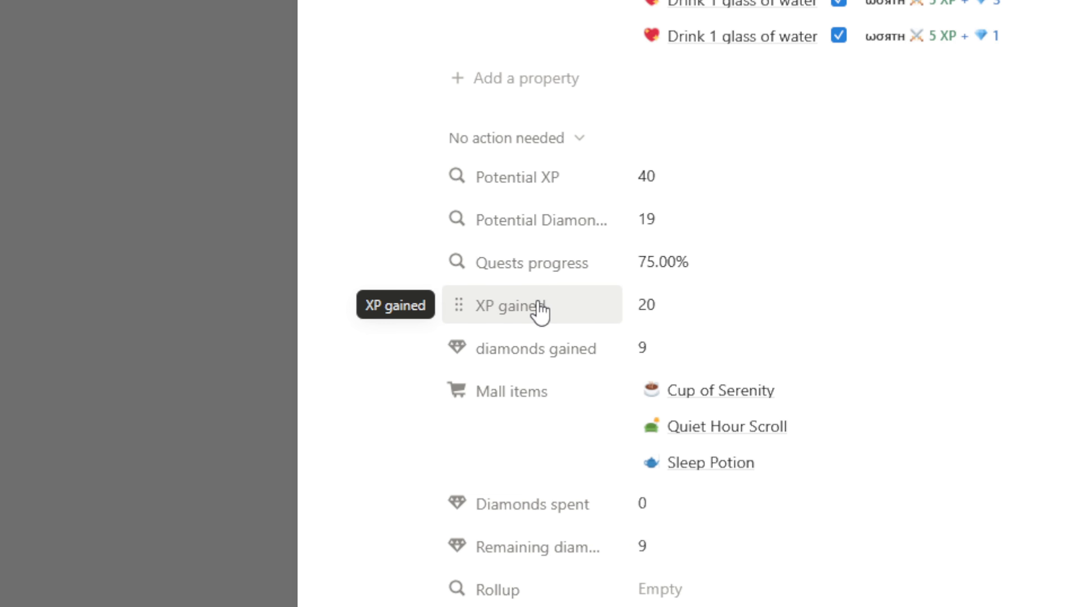
Examine the XP gained formula, comparing the All quests part filtered by Checkbox with the Mall items part filtered by Claimed?
left_click(721, 309)
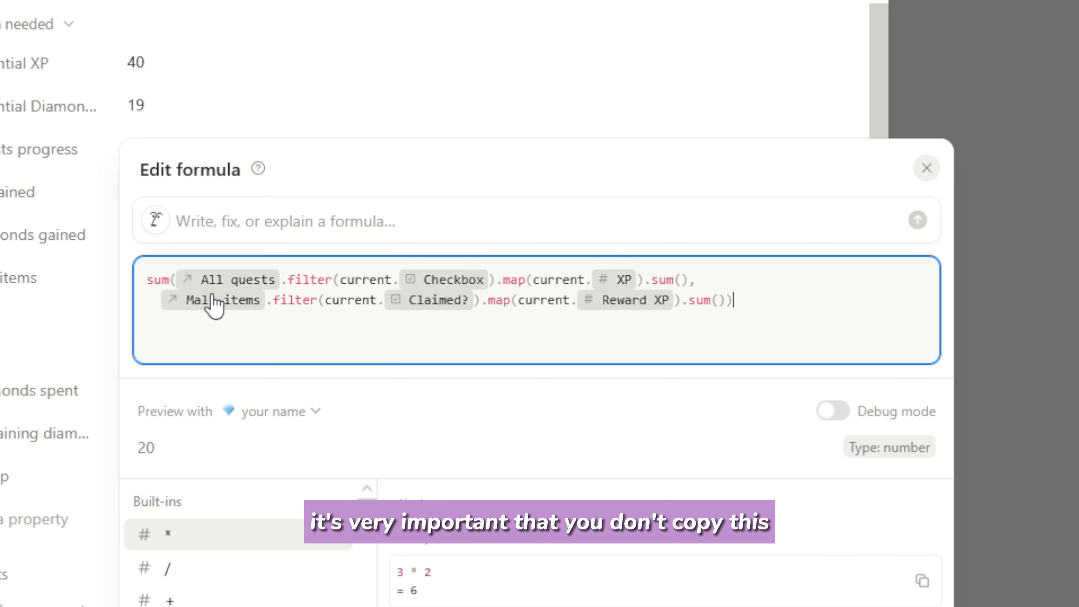
left_click_drag(153, 305, 732, 302)
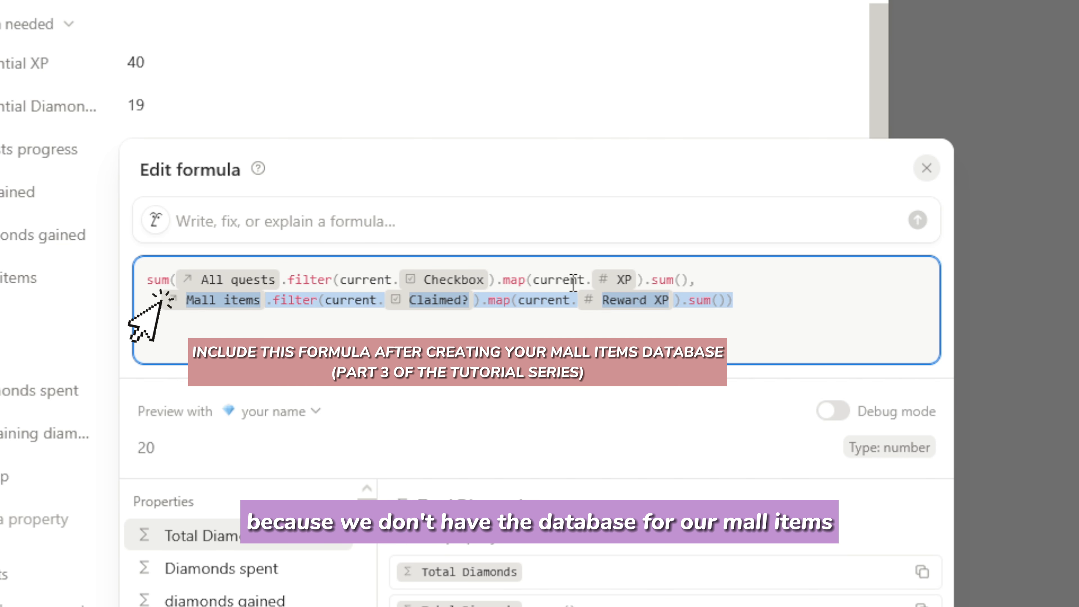
left_click(690, 280)
left_click_drag(690, 280, 187, 281)
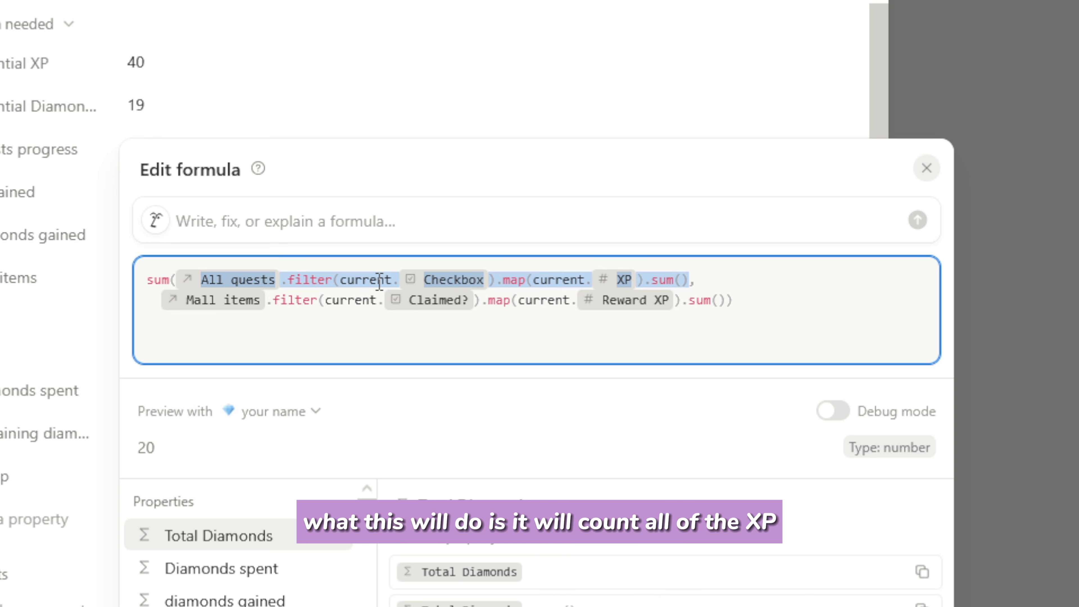
left_click(651, 280)
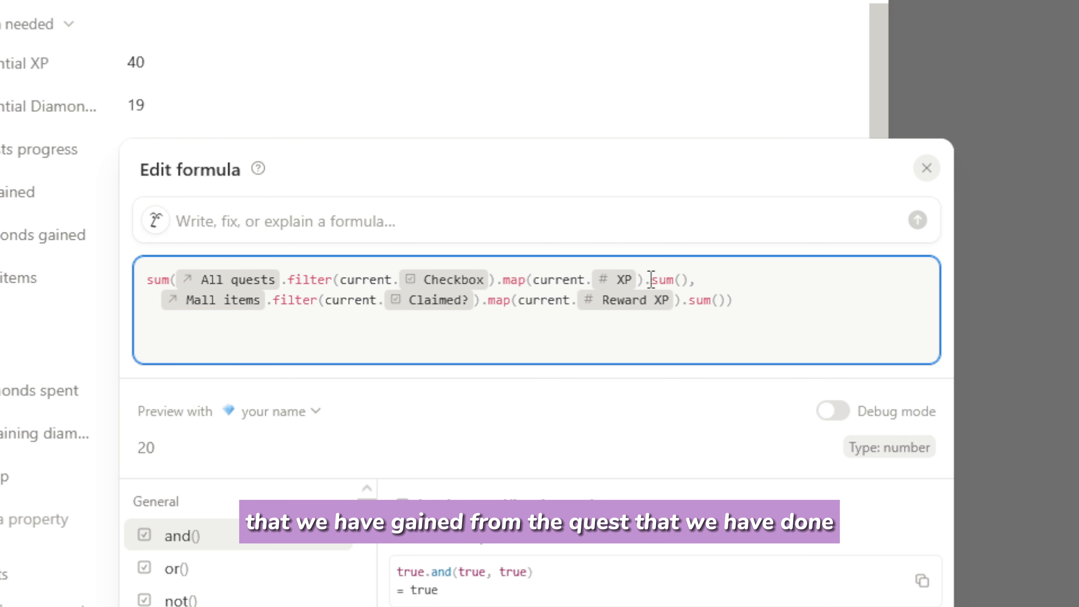
left_click(491, 281)
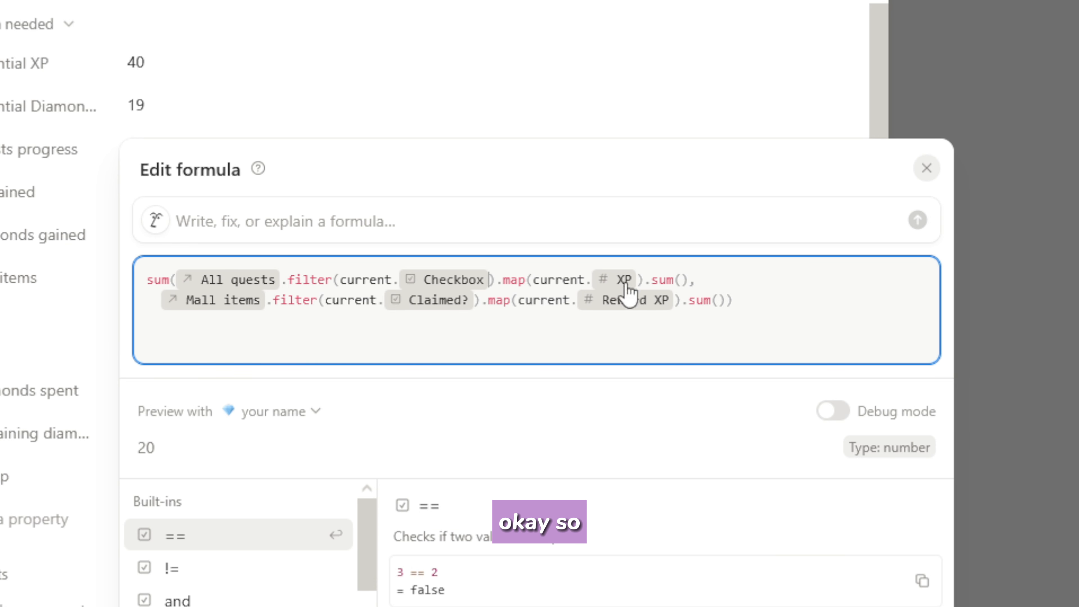
left_click(706, 277)
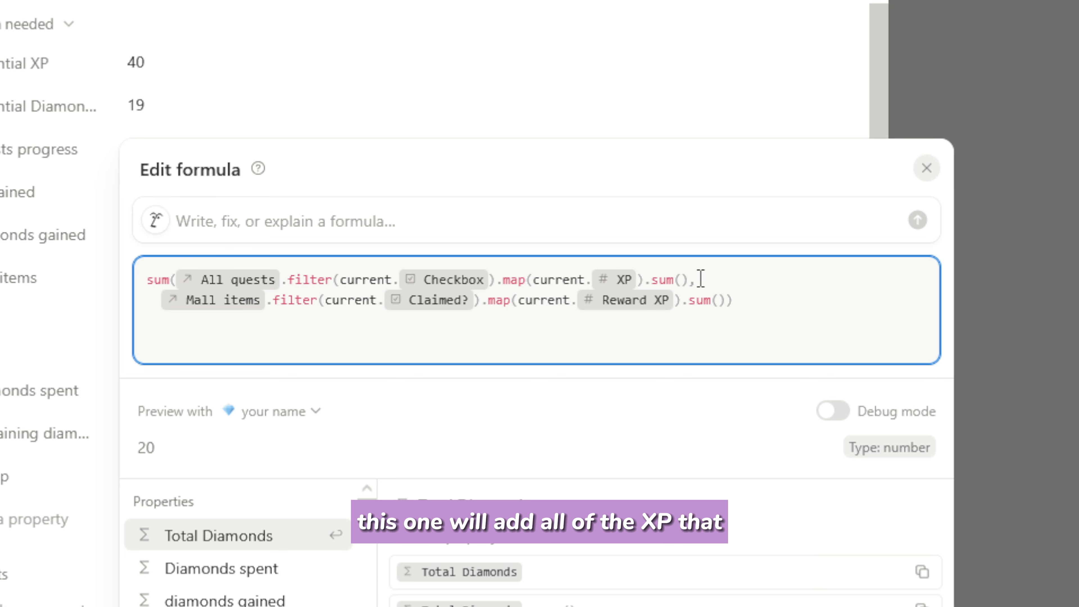
left_click(691, 280)
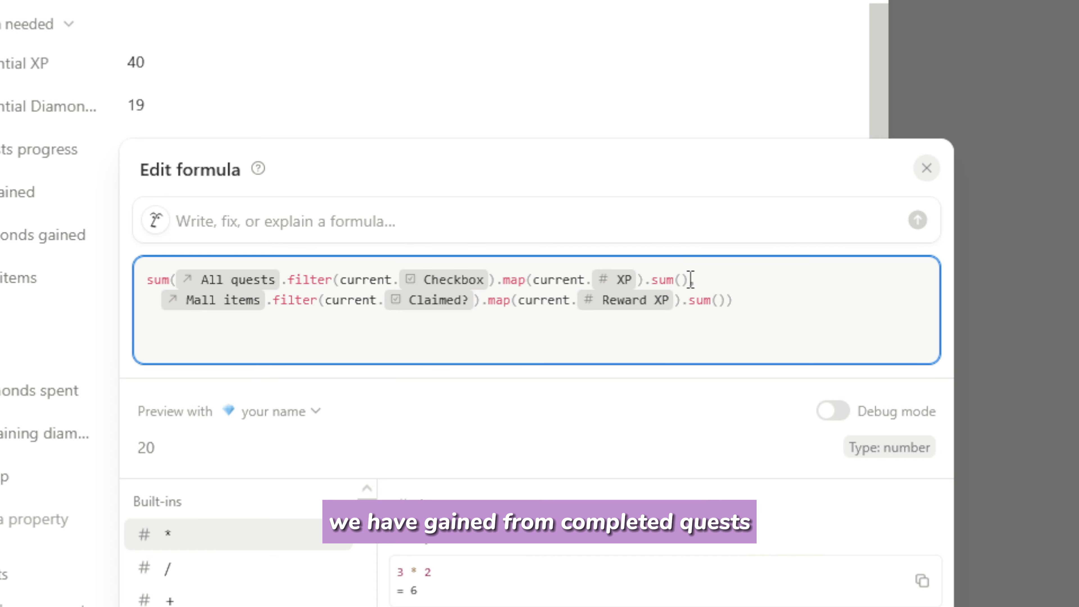
left_click(13, 195)
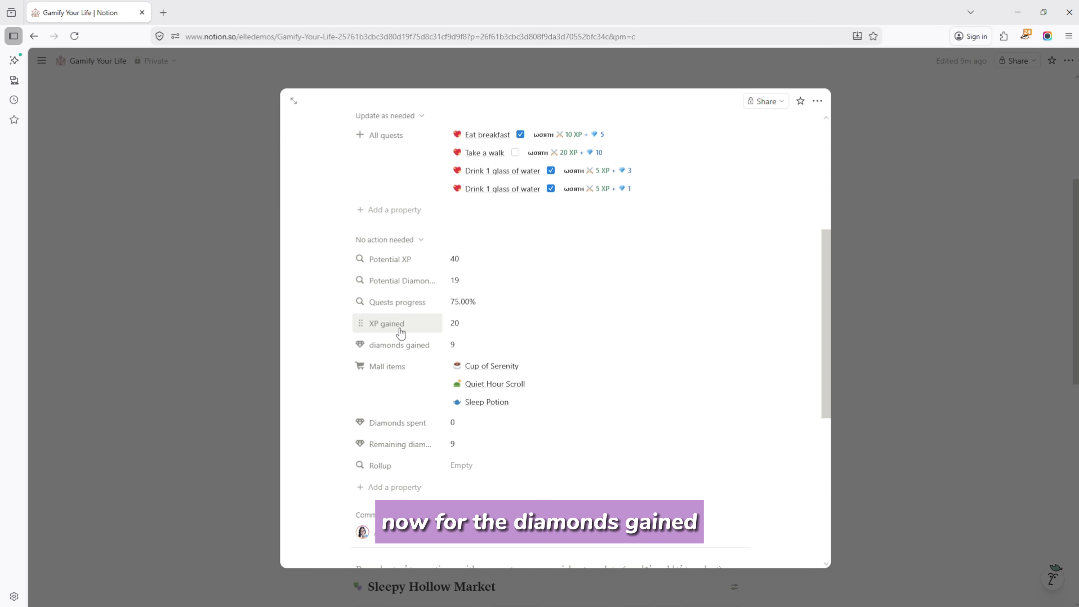
Examine how the diamonds gained formula sums Diamonds from checked quests, and close the avatar page
left_click(463, 349)
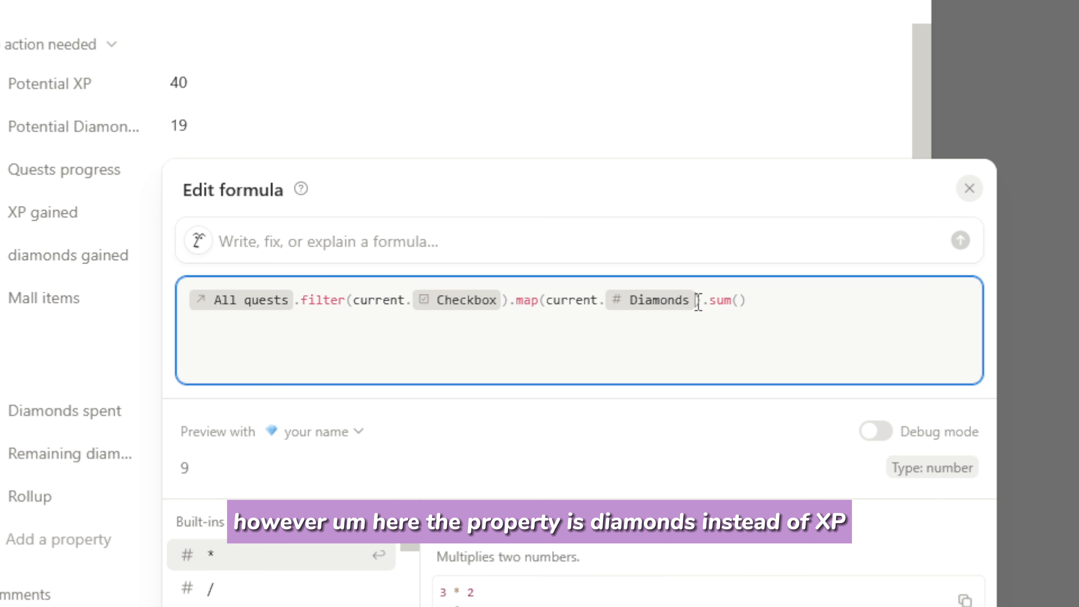
left_click(662, 303)
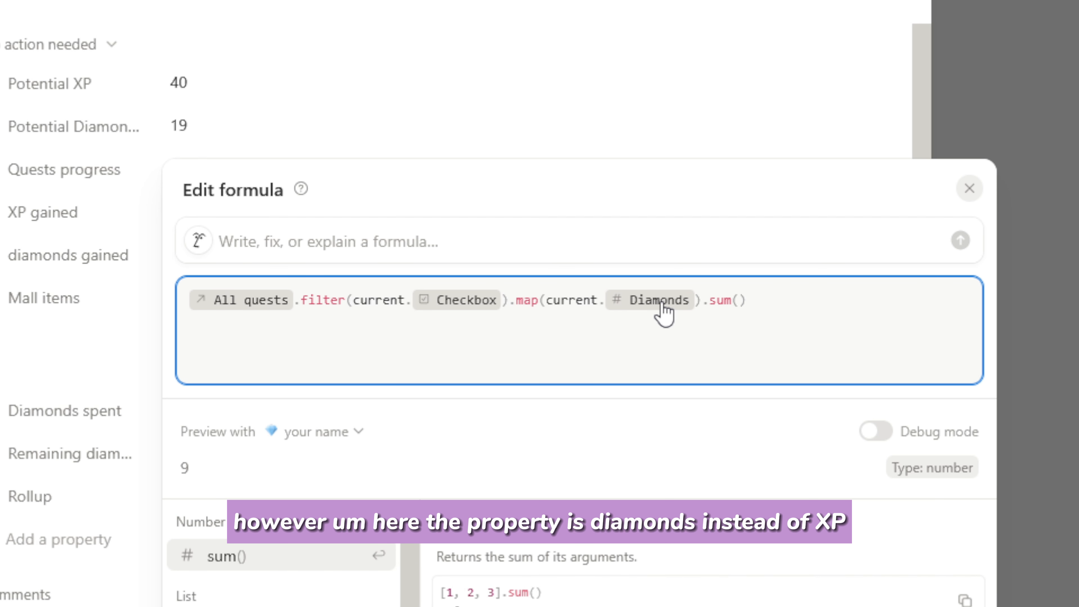
left_click(756, 304)
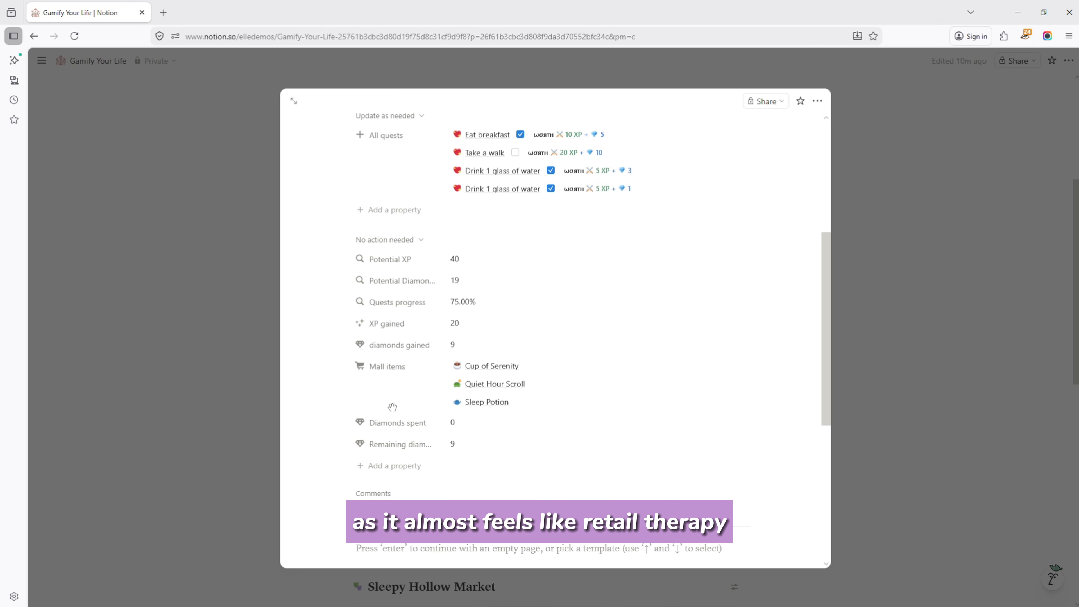
left_click(224, 400)
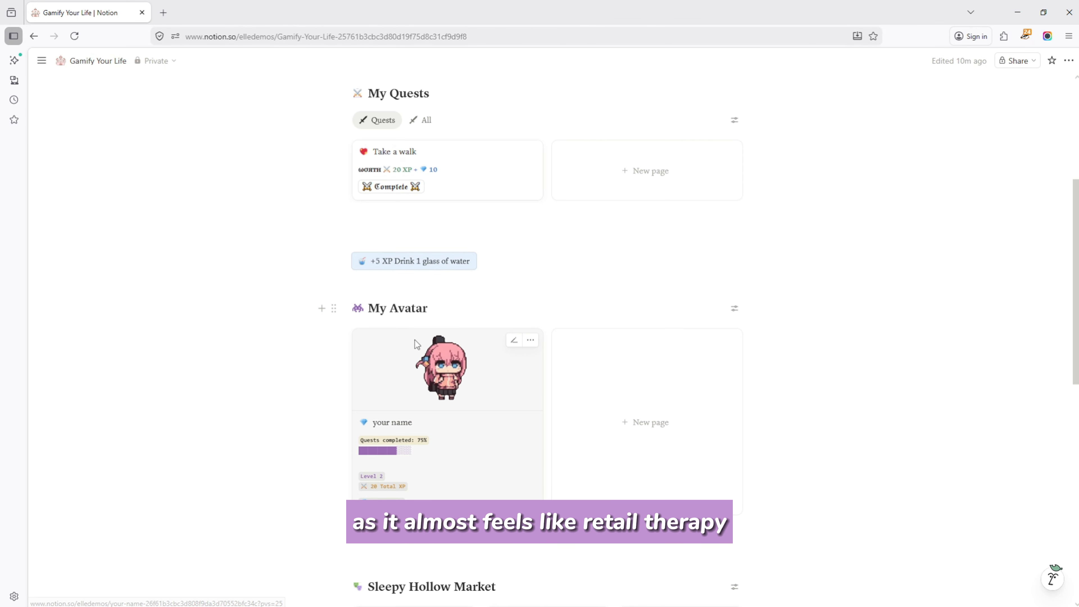
Look through the Bazaar page from its wishlist and shop counter down to the gear listings
scroll(415, 342, "down", 8)
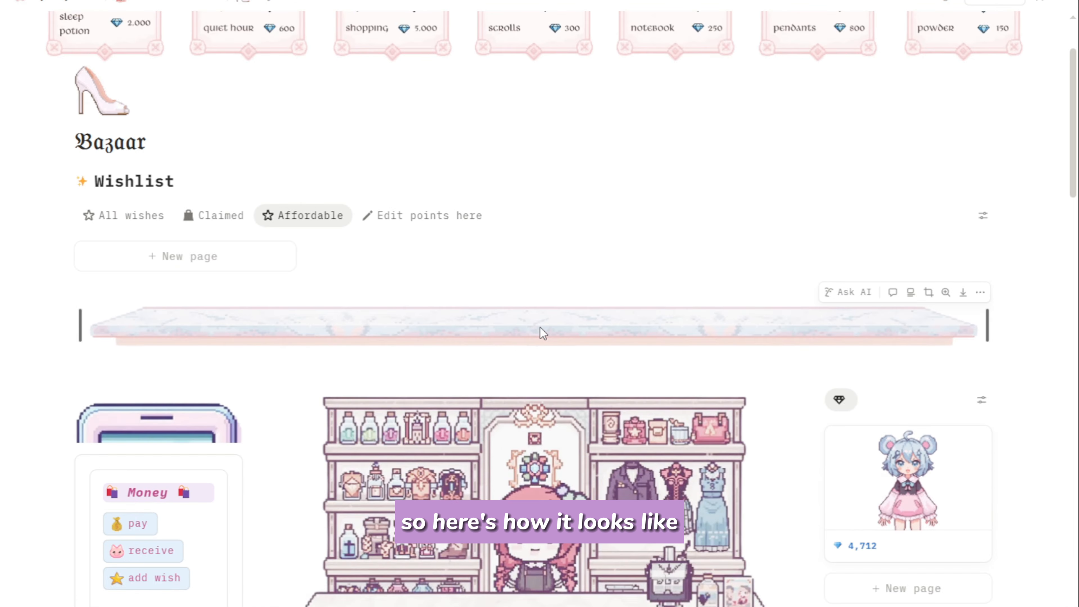
scroll(541, 328, "down", 3)
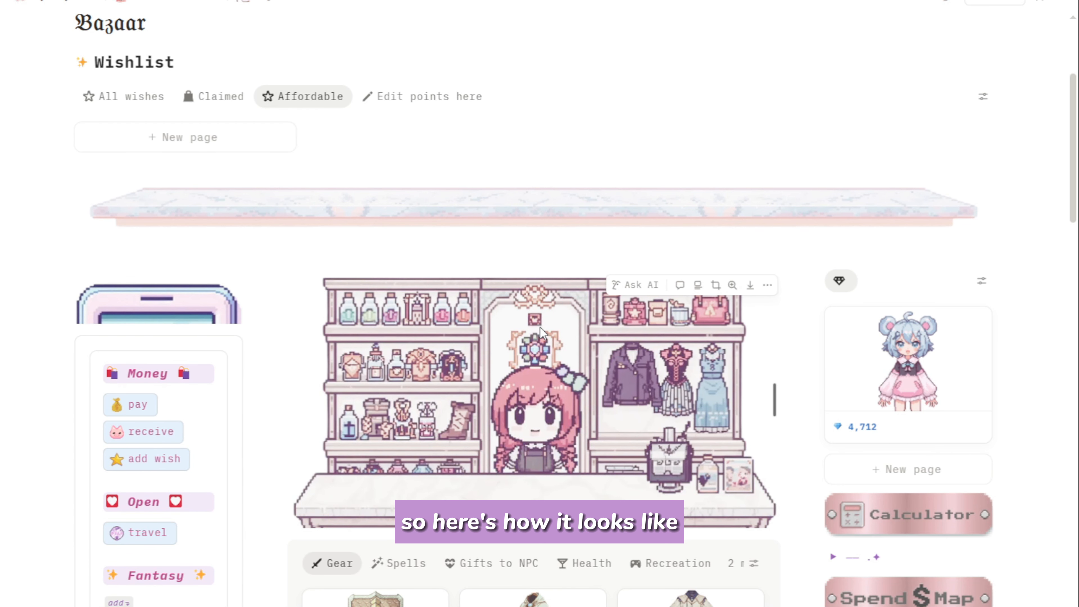
scroll(541, 328, "down", 3)
scroll(540, 326, "down", 3)
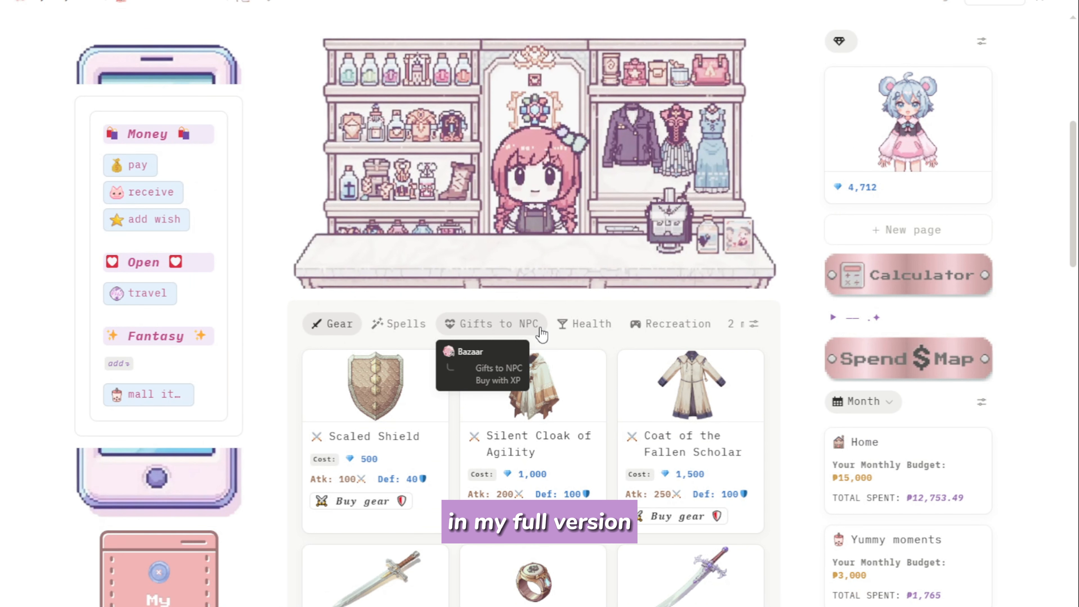
scroll(540, 333, "down", 3)
scroll(540, 334, "down", 3)
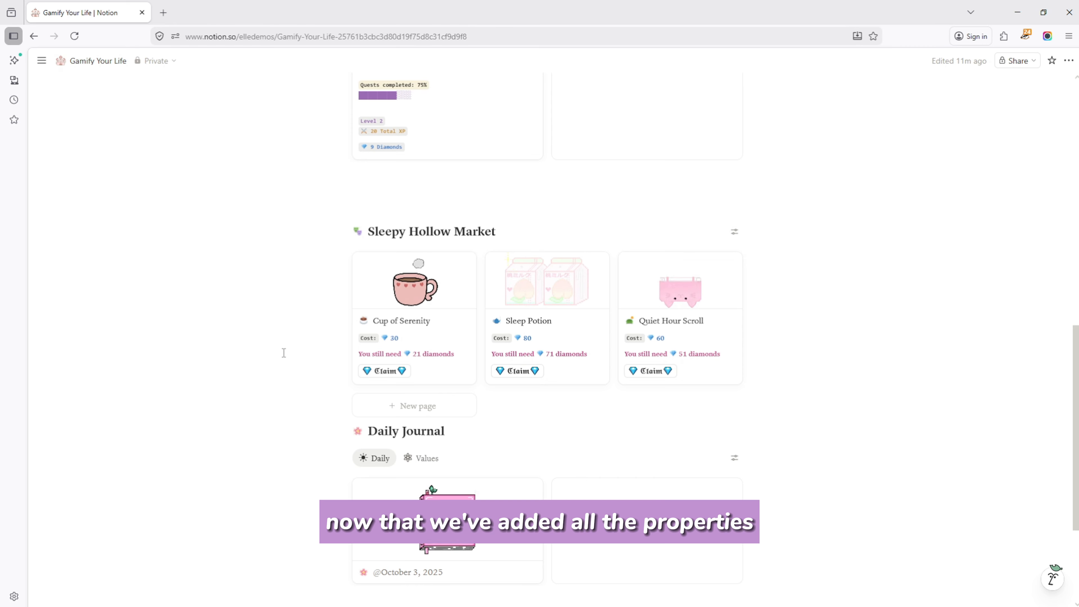
Open the Total XP formula on the "your name" page in My Avatar and examine its lets() function
scroll(284, 353, "up", 8)
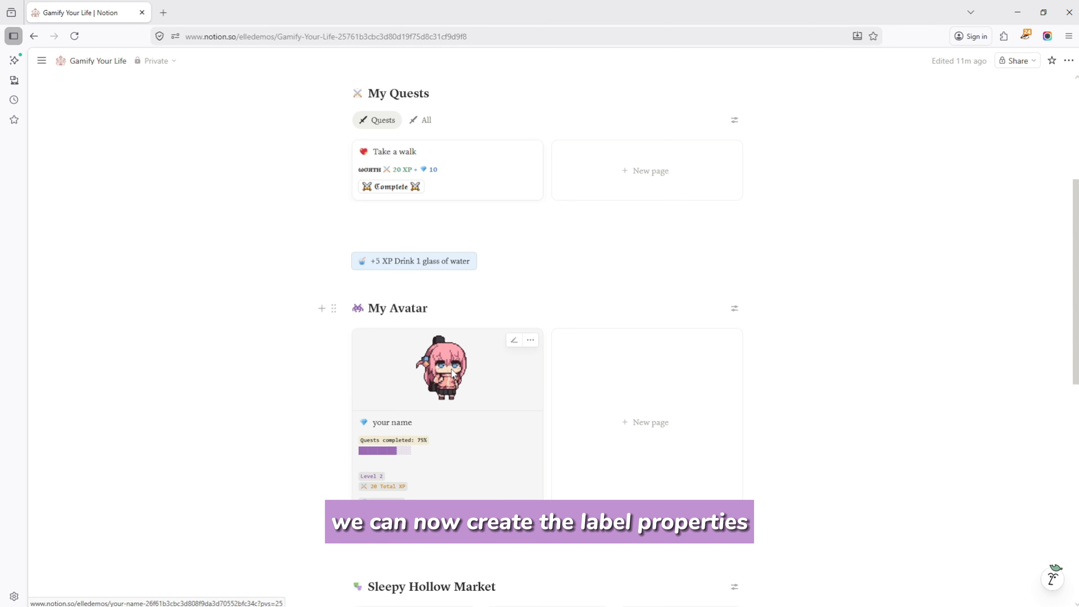
left_click(467, 373)
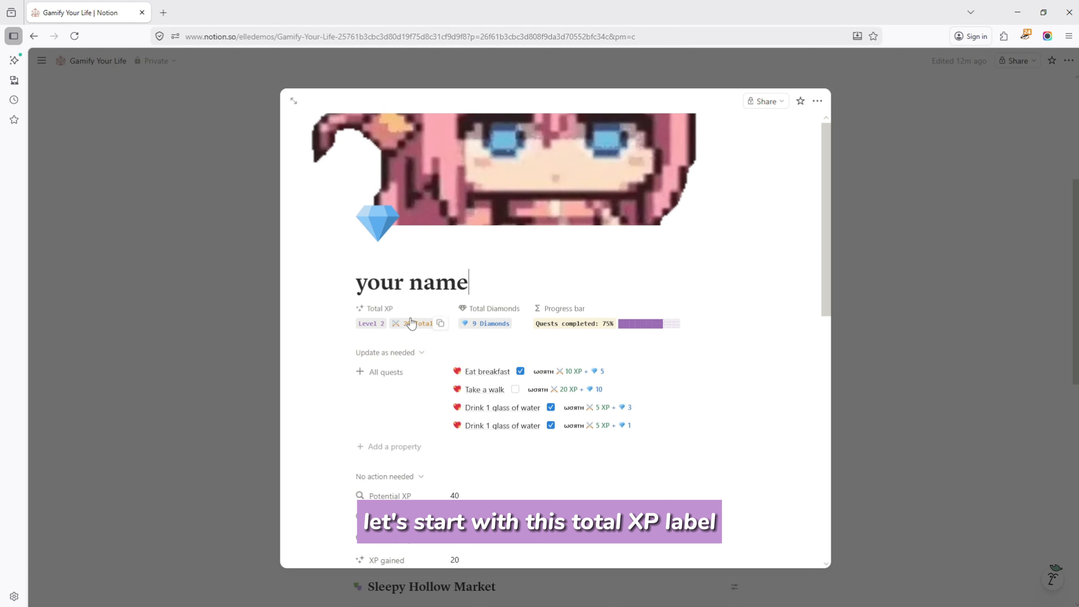
left_click(385, 326)
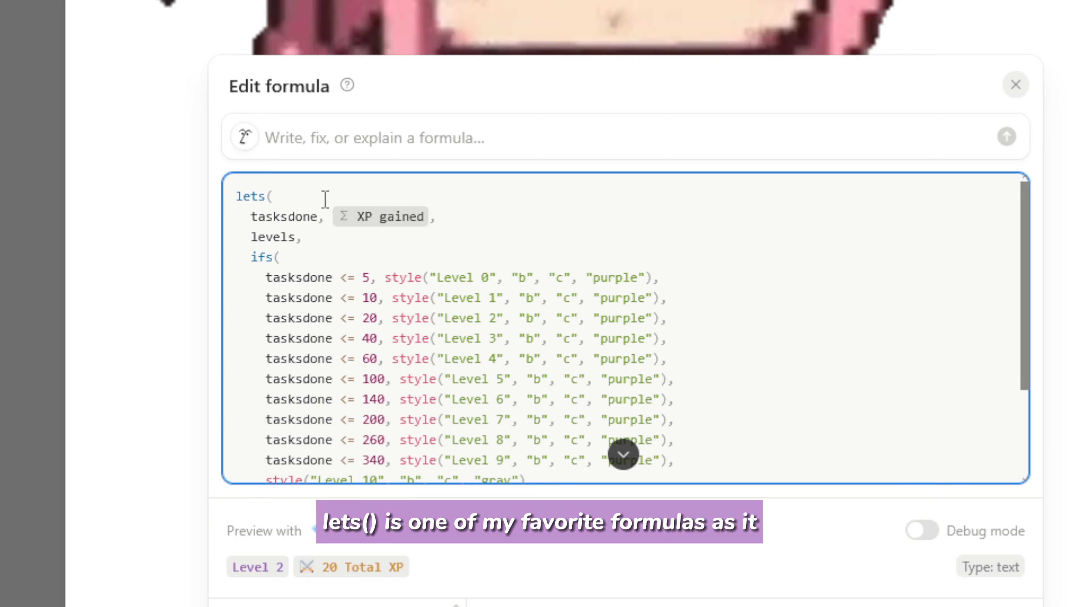
left_click_drag(234, 203, 281, 191)
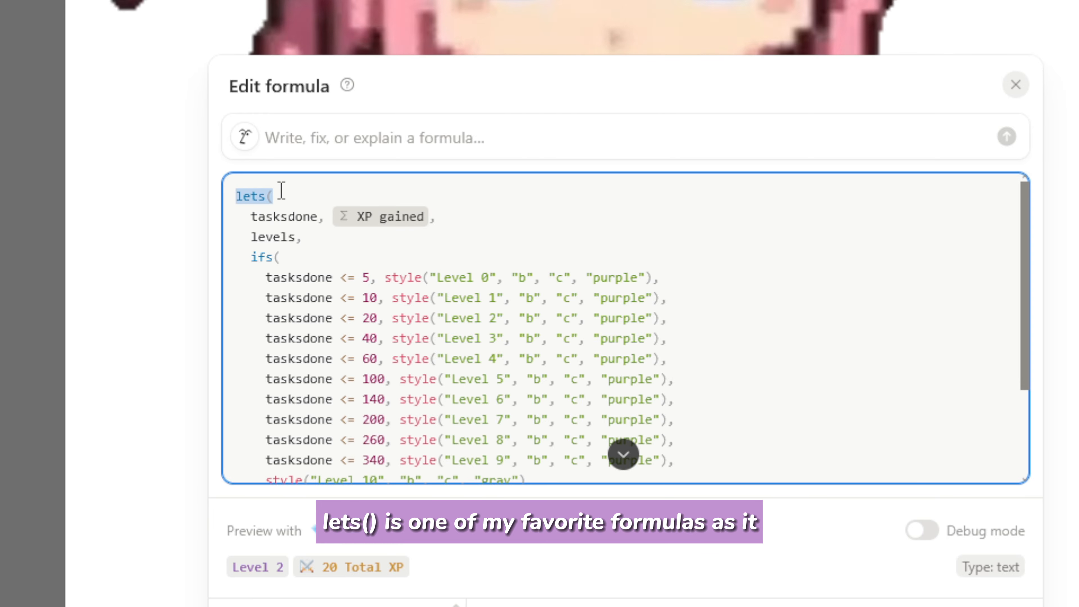
left_click(300, 193)
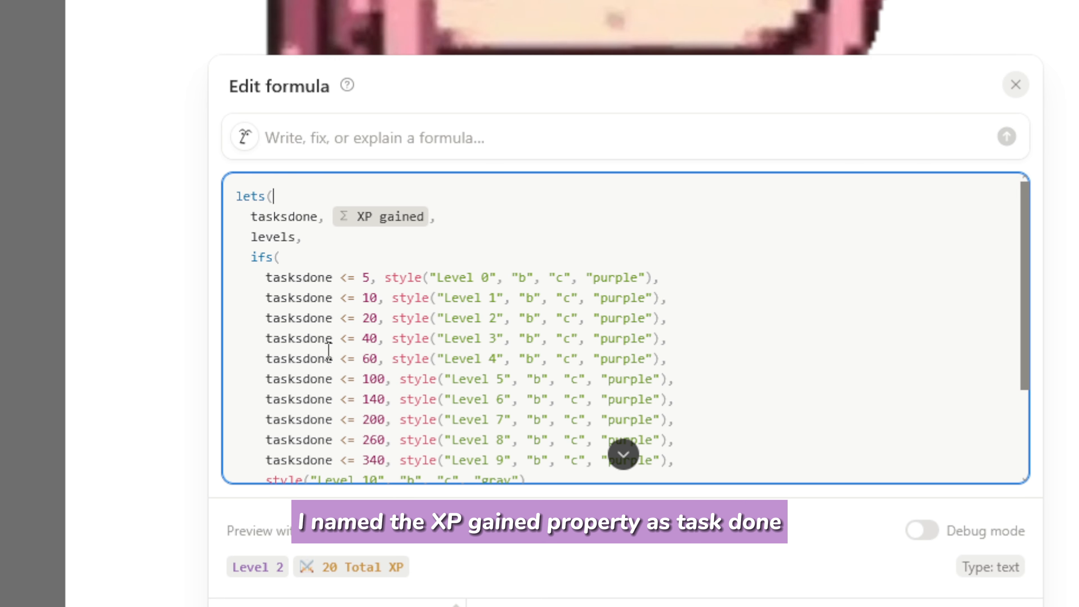
Examine the tasksdone variable in the Total XP formula and the XP gained property assigned to it
double_click(300, 218)
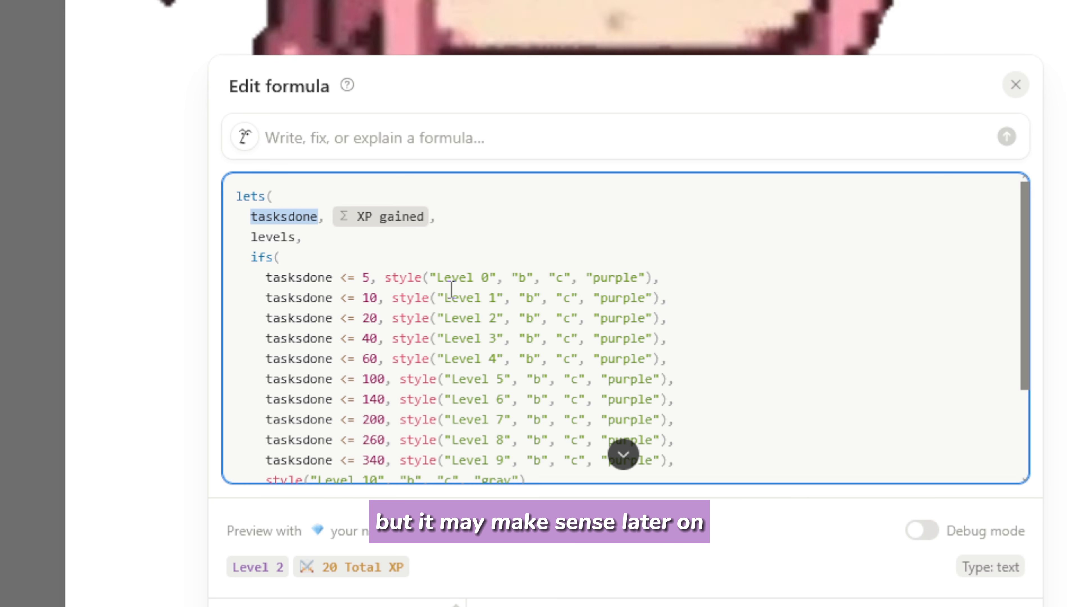
left_click(465, 214)
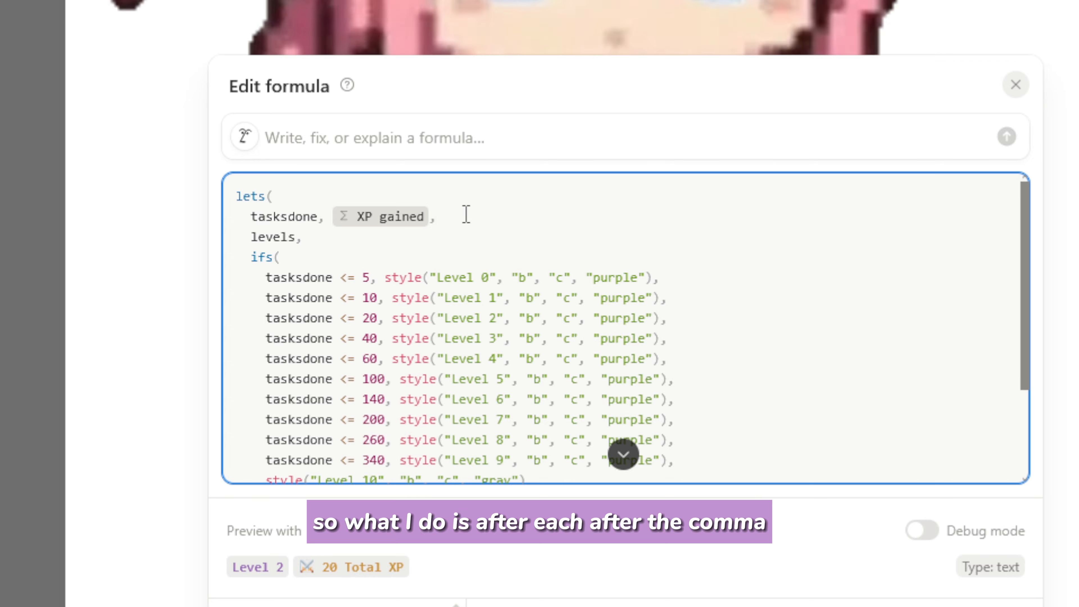
left_click_drag(465, 213, 318, 218)
left_click(282, 216)
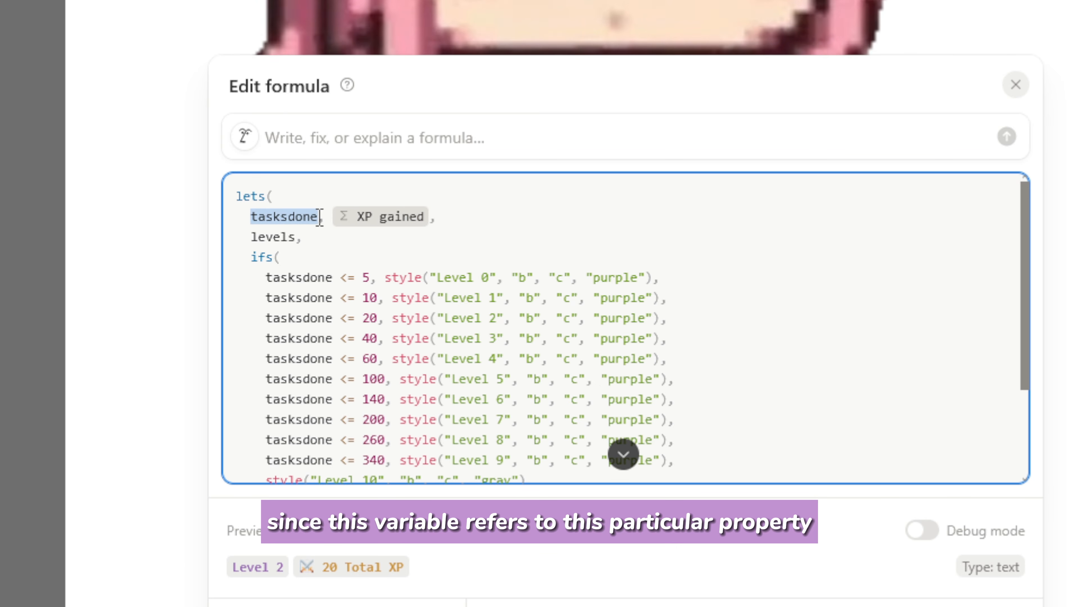
left_click(449, 215)
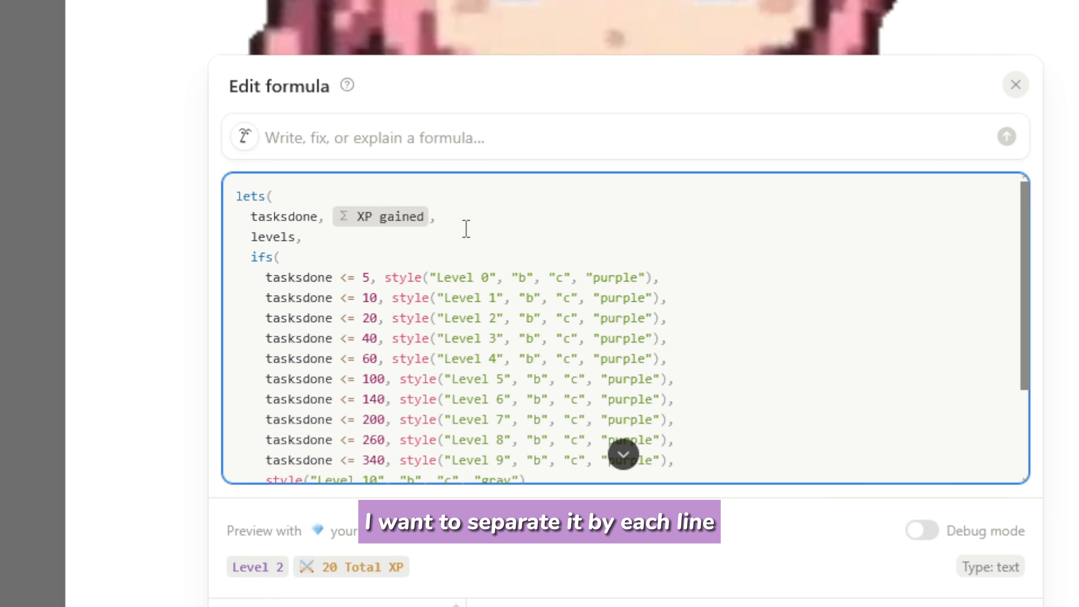
Examine the levels variable in the Total XP formula and the start of the ifs() function following it
double_click(257, 237)
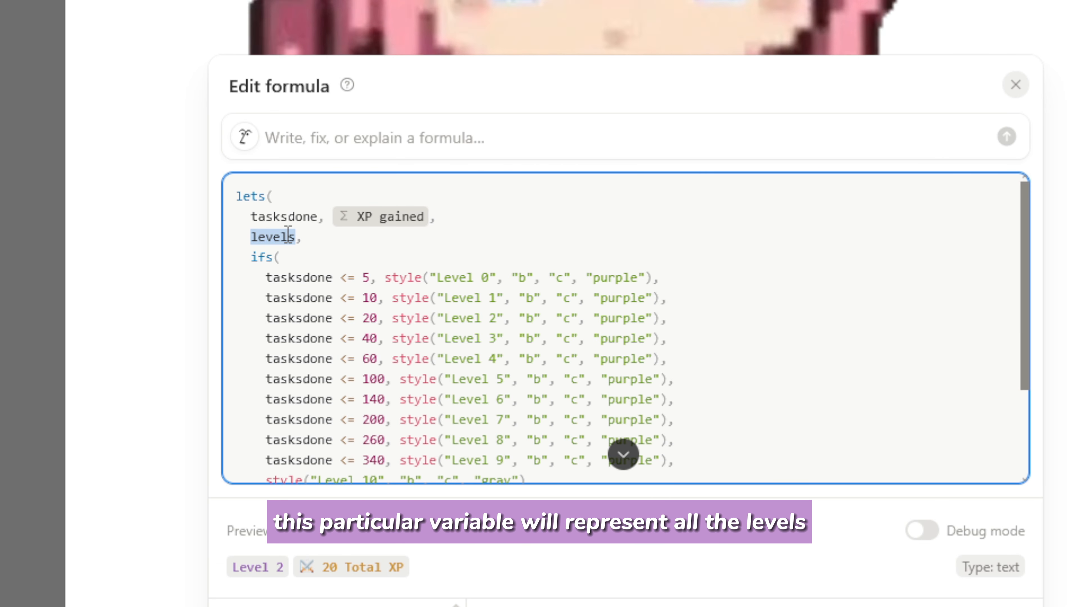
left_click(324, 238)
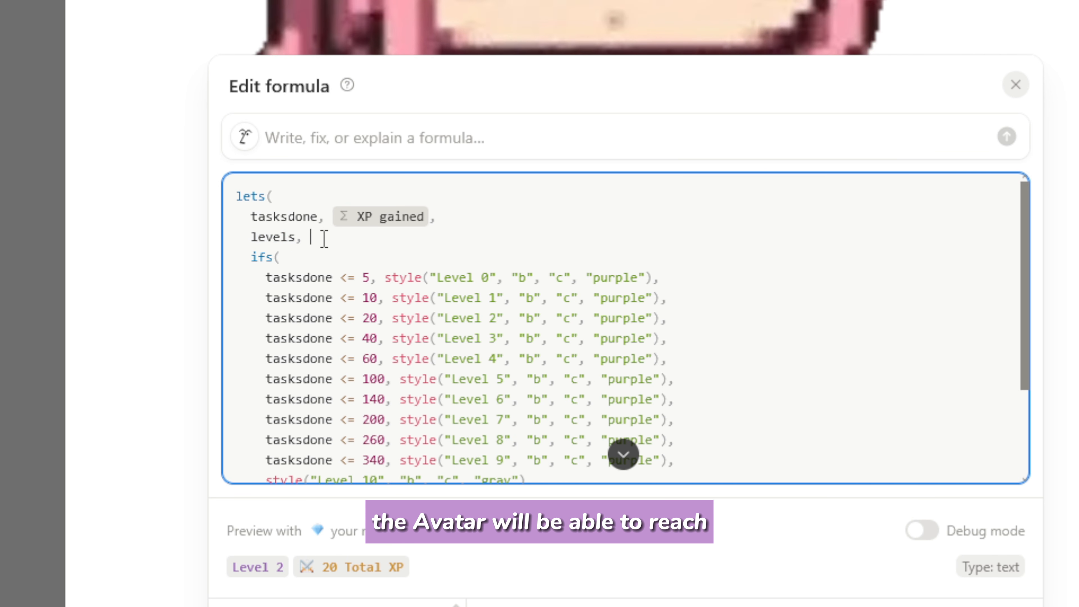
left_click_drag(250, 257, 307, 295)
left_click(333, 317)
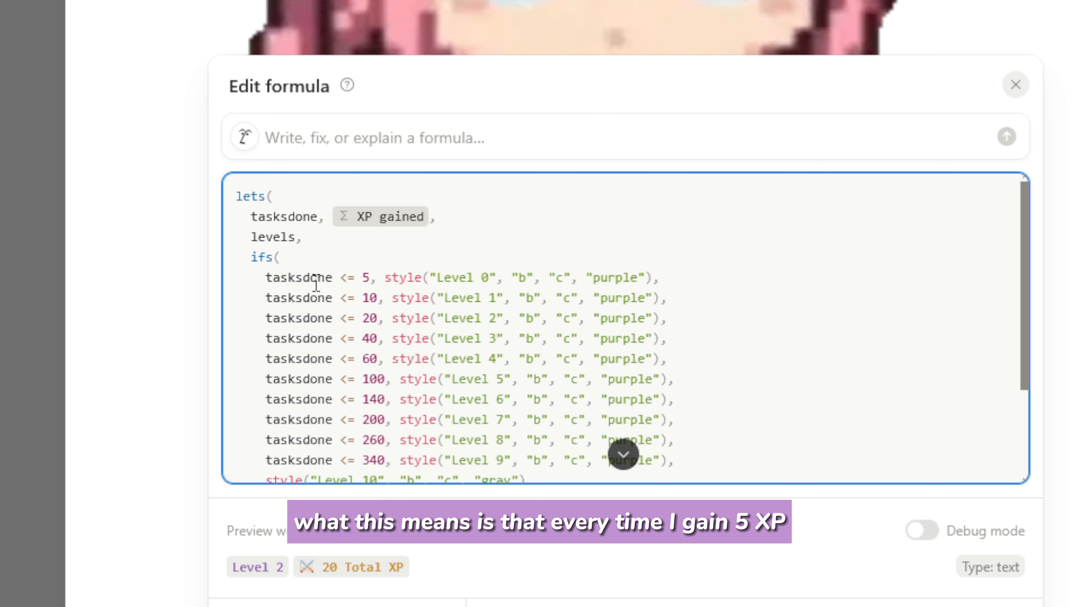
Examine how the tasksdone thresholds in the first three ifs() conditions pair with the Level 0, Level 1 and Level 2 labels
double_click(366, 277)
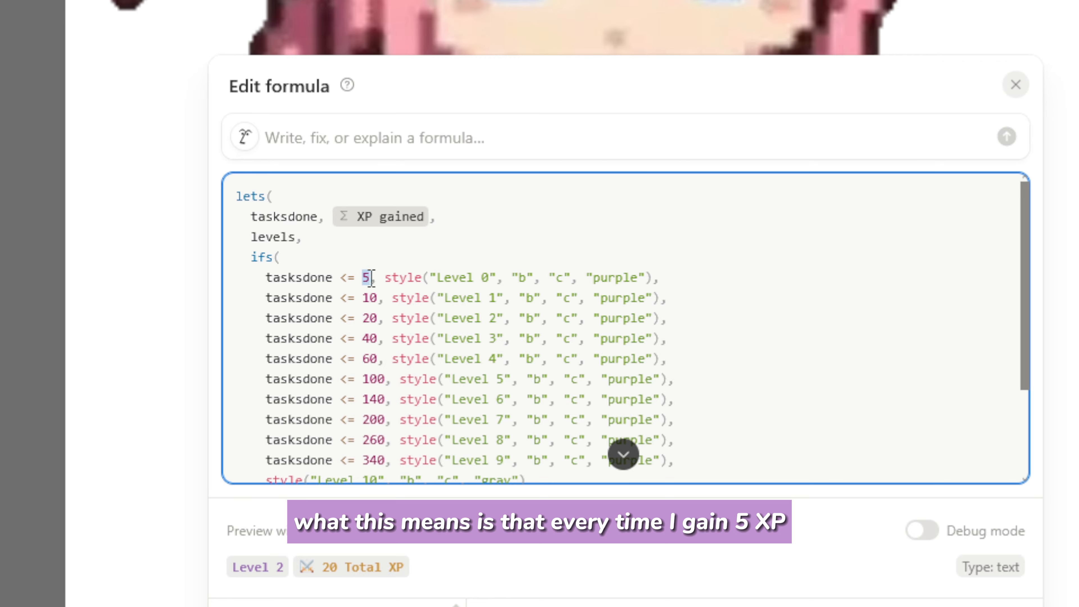
left_click(371, 278)
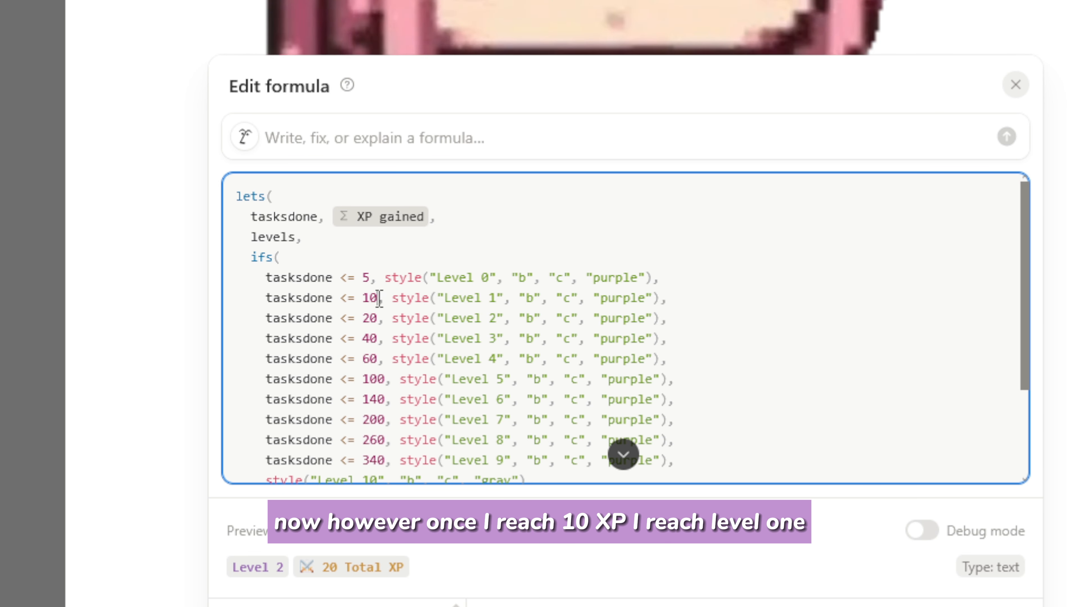
double_click(366, 297)
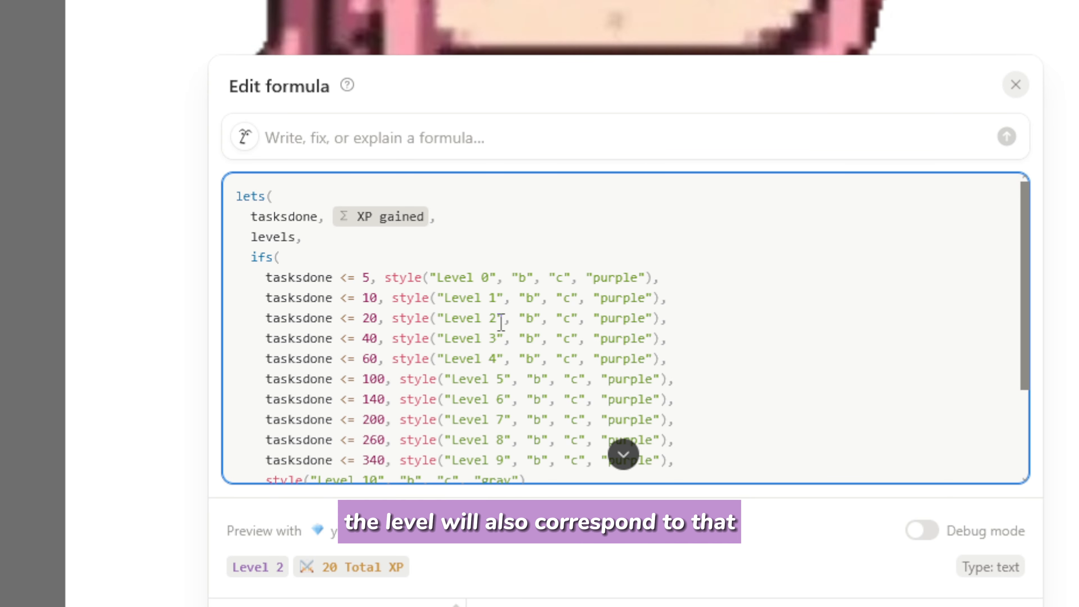
mouse_move(496, 317)
left_mouse_down()
mouse_move(441, 318)
mouse_move(513, 318)
left_mouse_up()
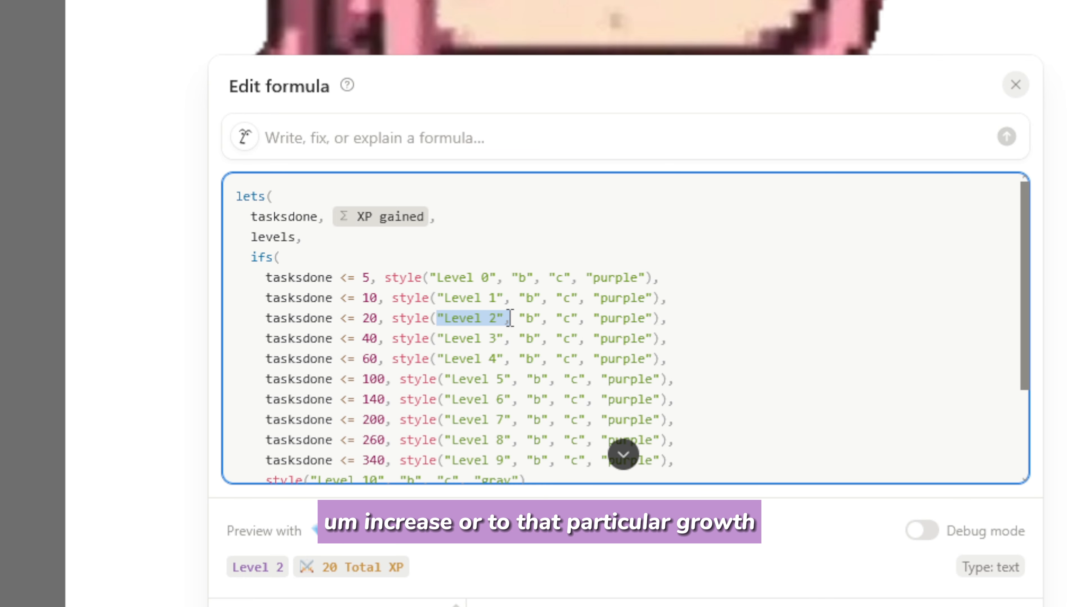
left_click(509, 318)
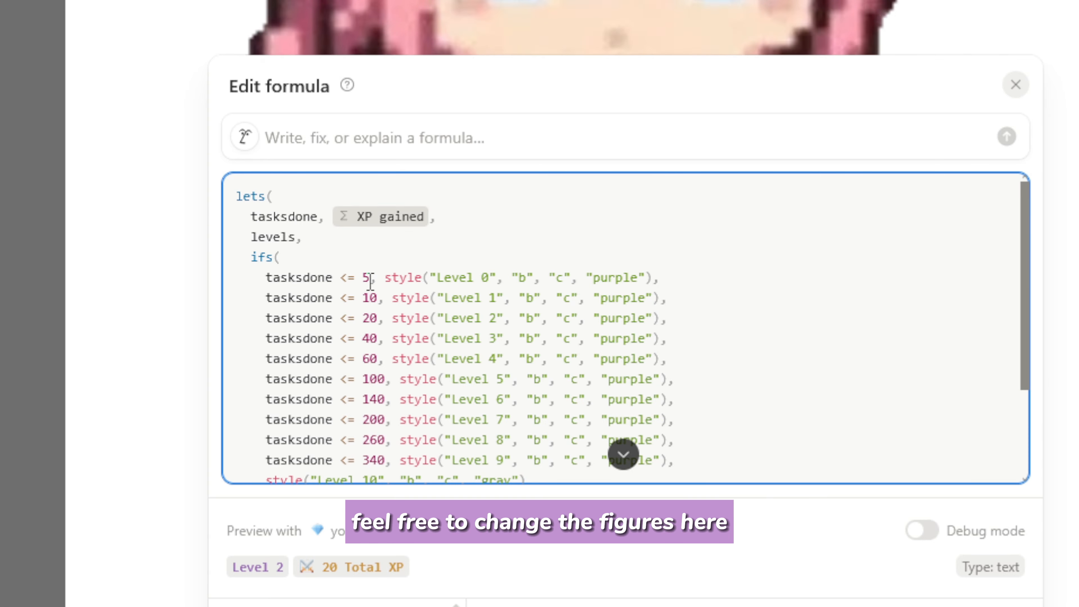
mouse_move(370, 281)
left_mouse_down()
mouse_move(361, 280)
mouse_move(378, 298)
left_mouse_up()
left_click(376, 318)
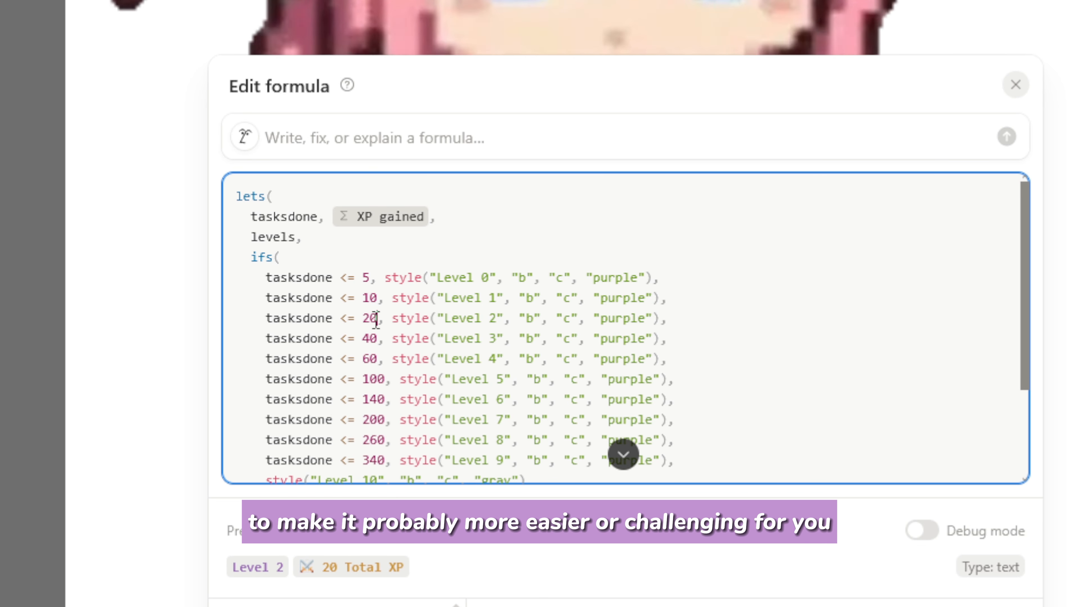
left_click_drag(372, 320, 359, 320)
left_click(375, 278)
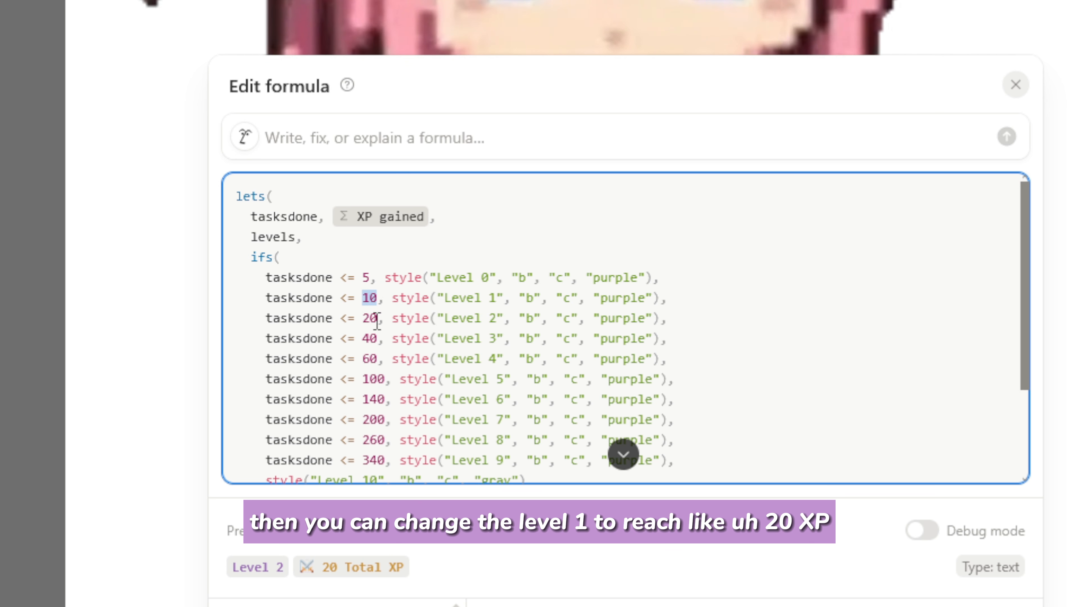
left_click(378, 319)
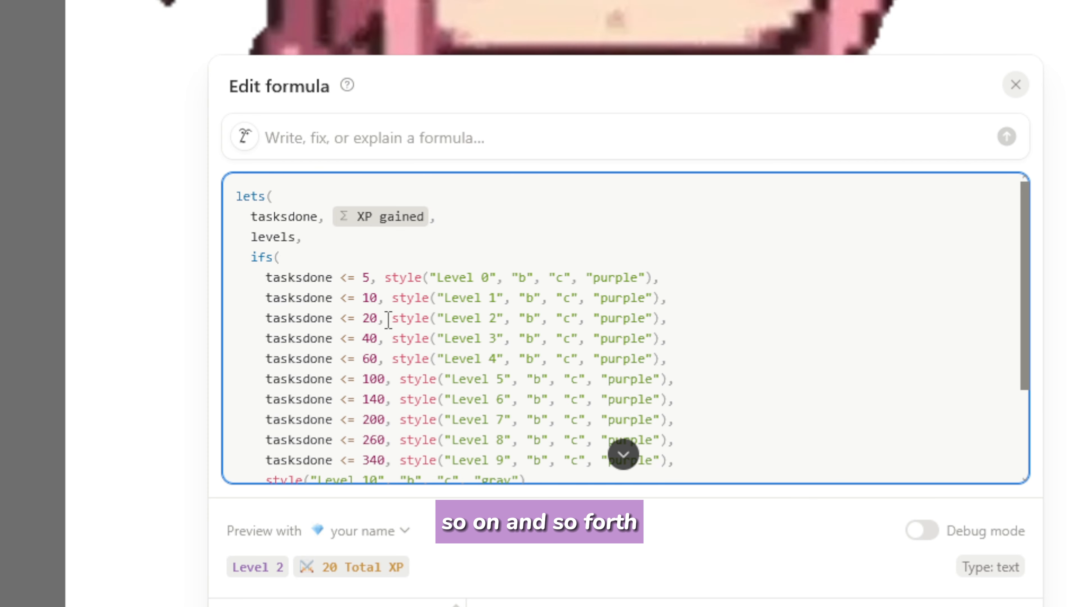
Examine the gray Level 10 style expression that closes ifs() as the fallback for the tasksdone conditions
scroll(388, 320, "down", 3)
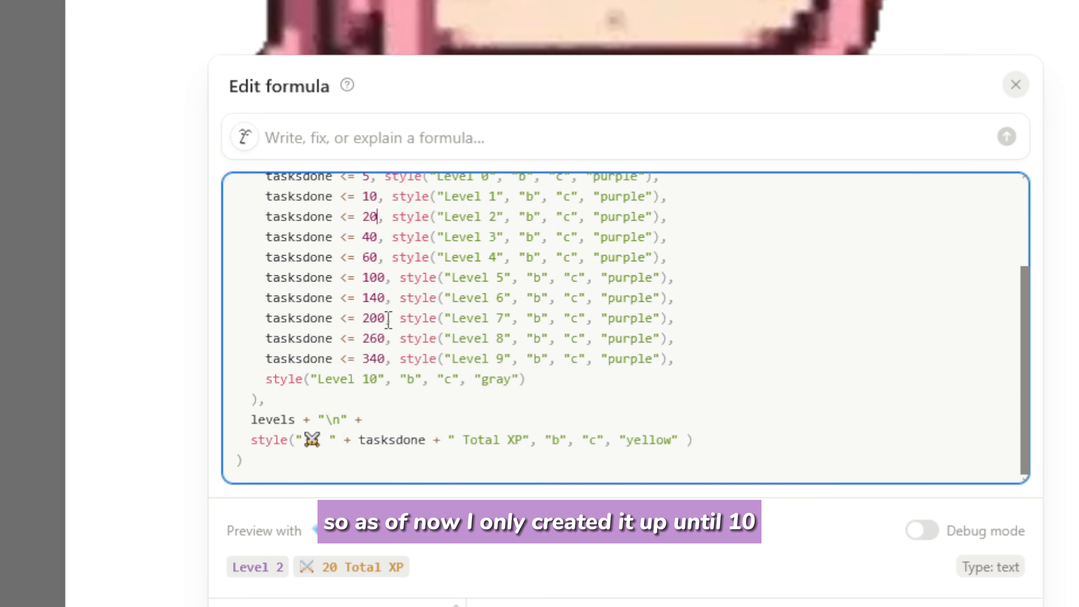
left_click(544, 378)
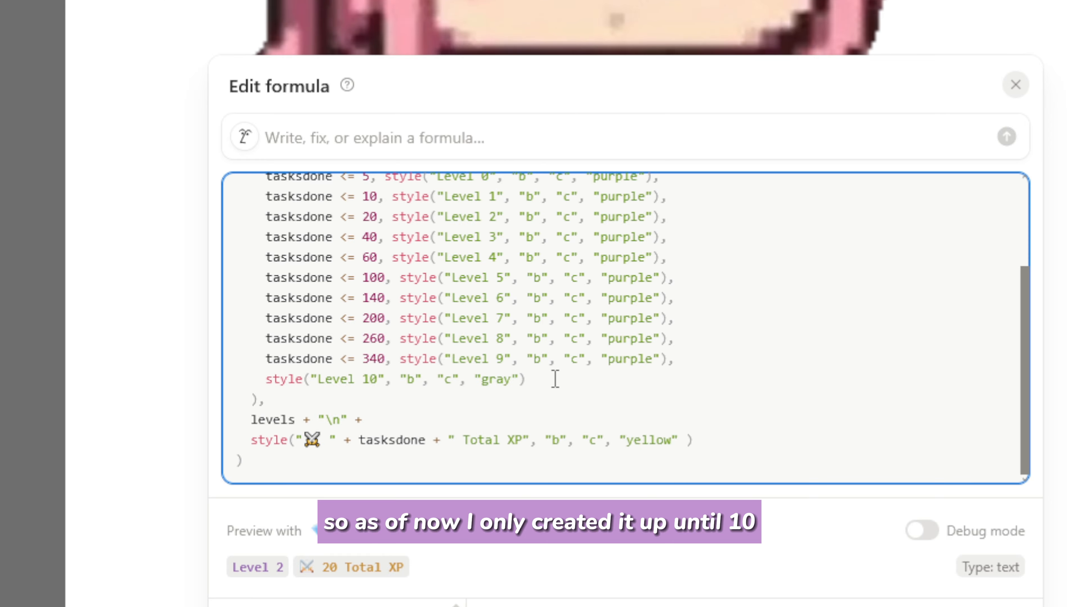
left_click_drag(288, 379, 484, 390)
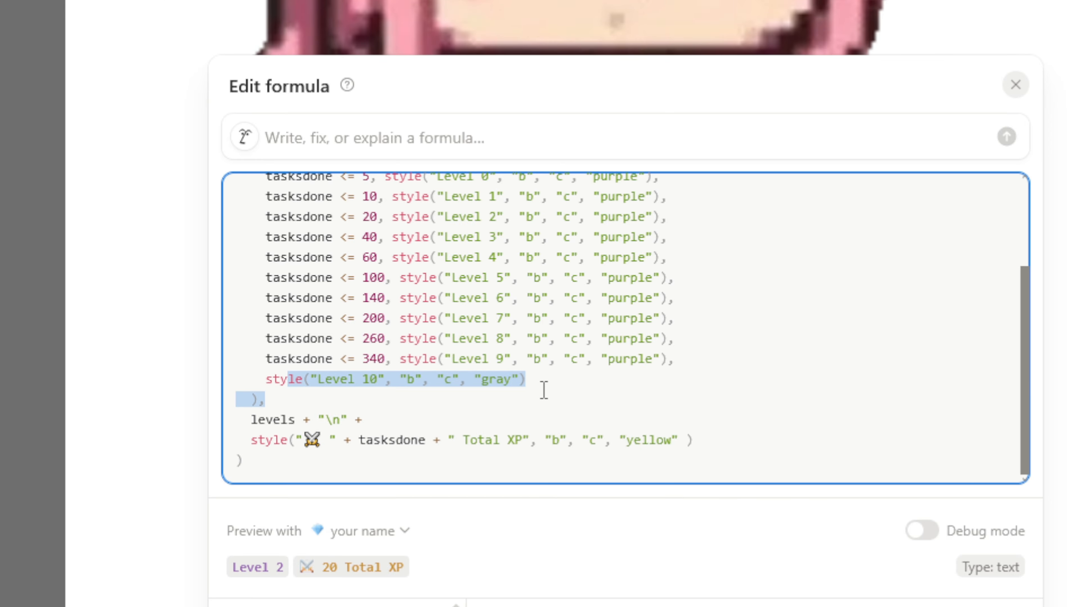
left_click_drag(548, 380, 272, 374)
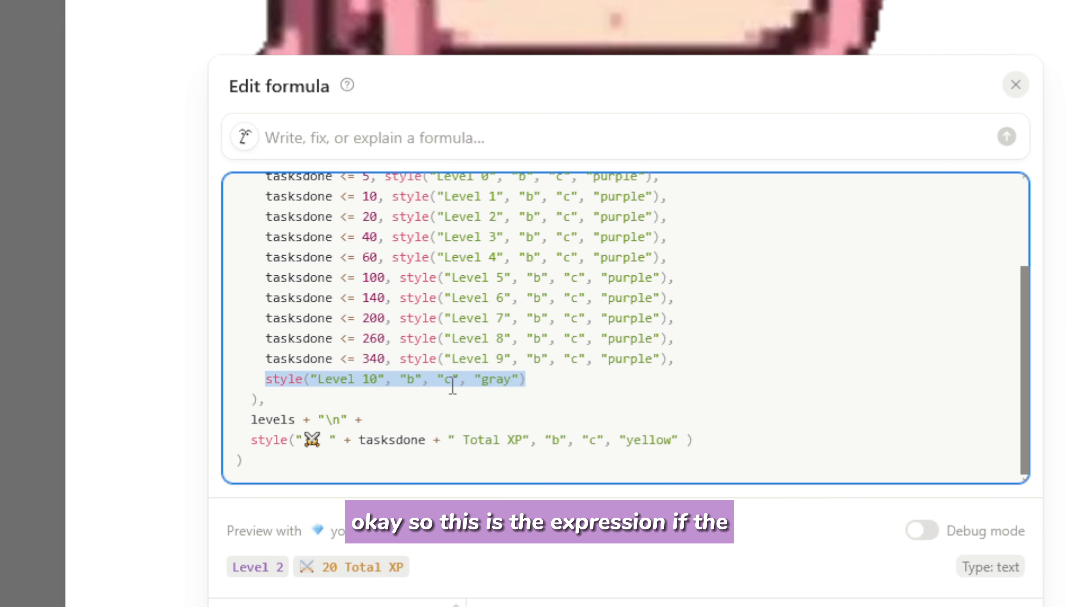
scroll(452, 382, "up", 3)
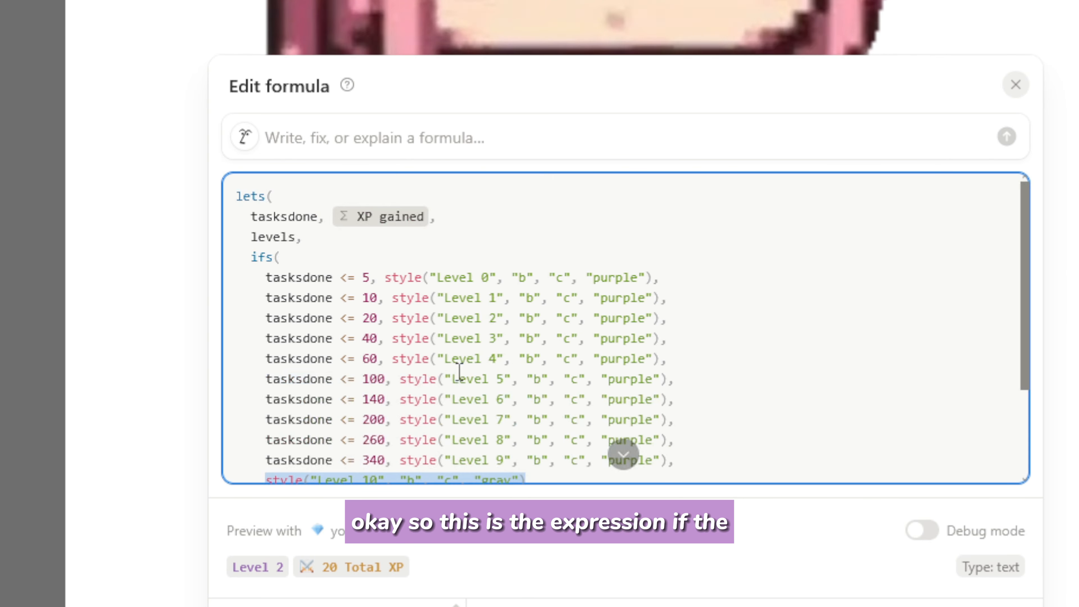
left_click(373, 279)
scroll(404, 271, "down", 3)
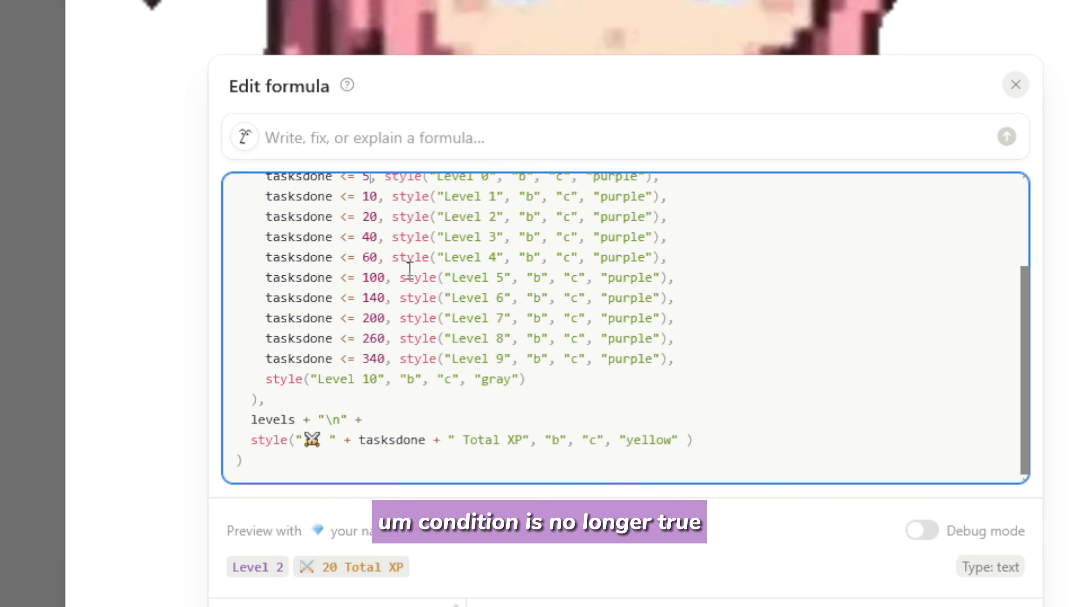
left_click_drag(528, 382, 267, 379)
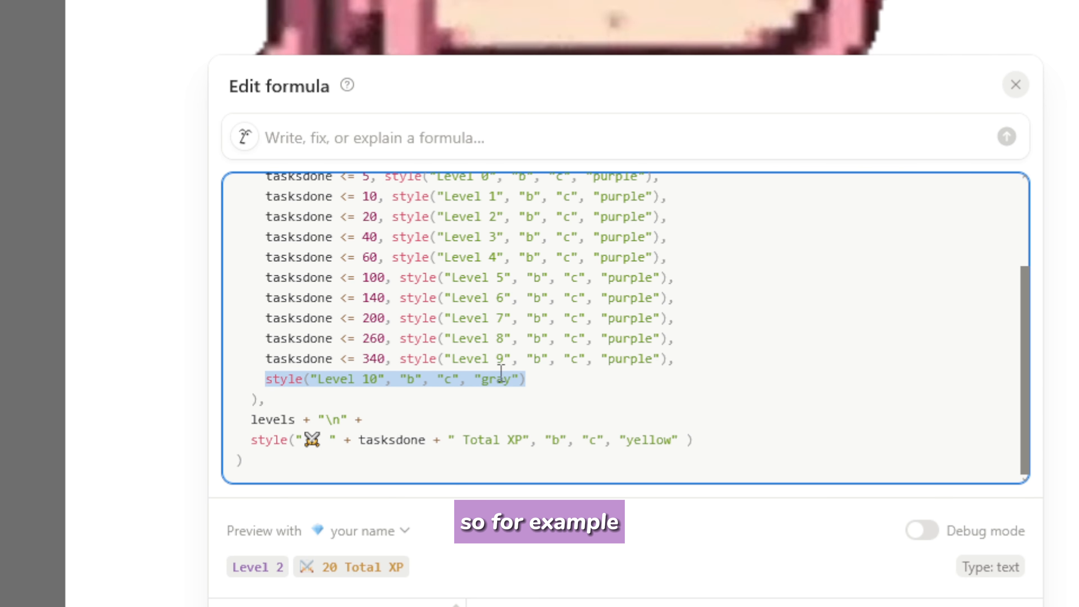
left_click(534, 377)
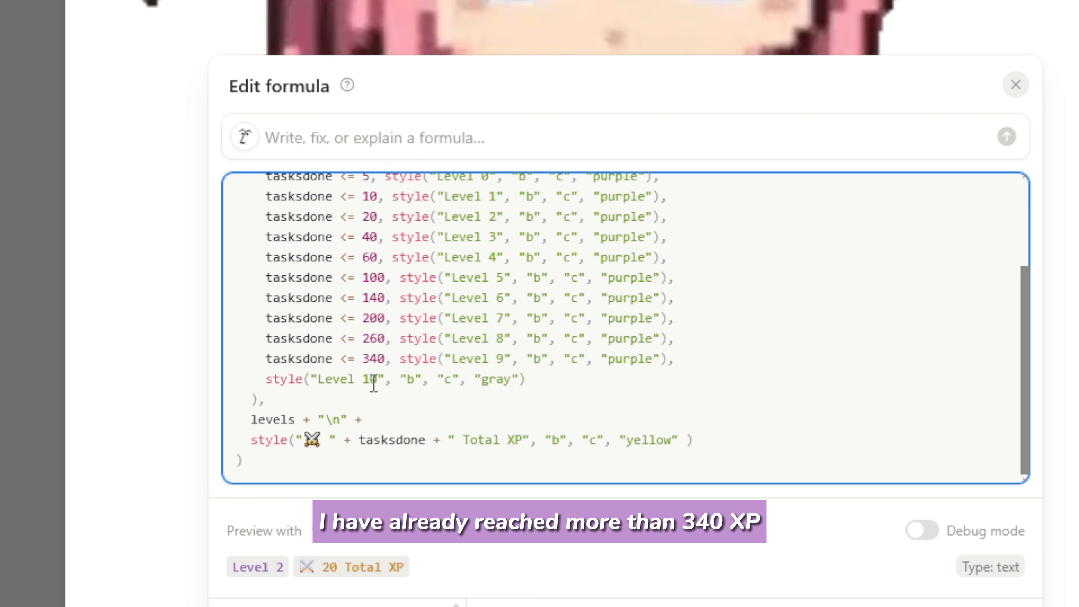
left_click_drag(265, 380, 526, 382)
left_click(528, 380)
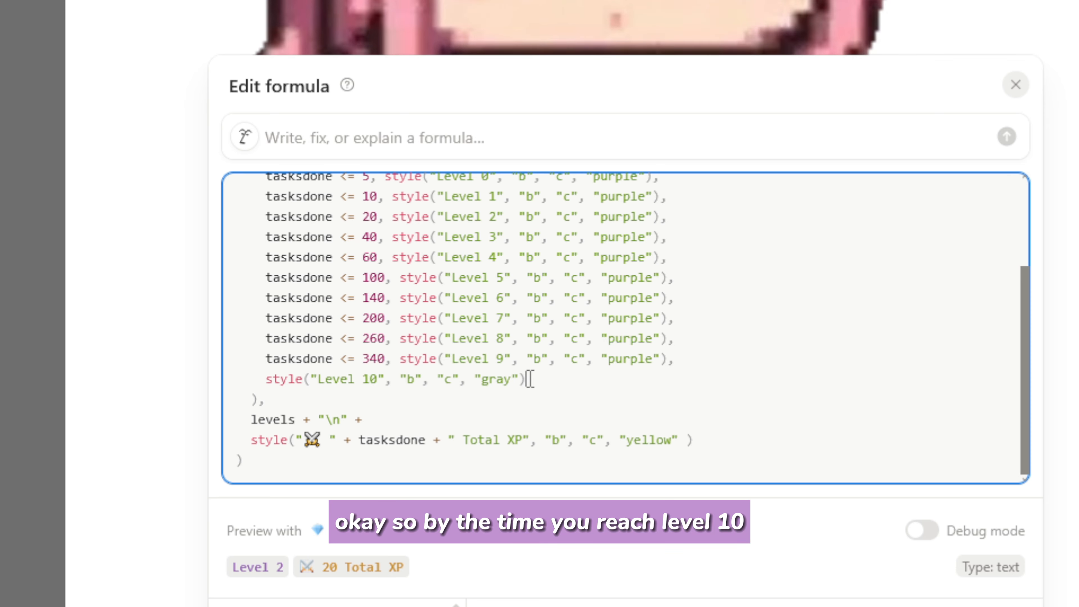
left_click_drag(529, 379, 267, 379)
Review the adjustable XP thresholds in the ifs() conditions from Level 0 through Level 9
scroll(407, 348, "up", 3)
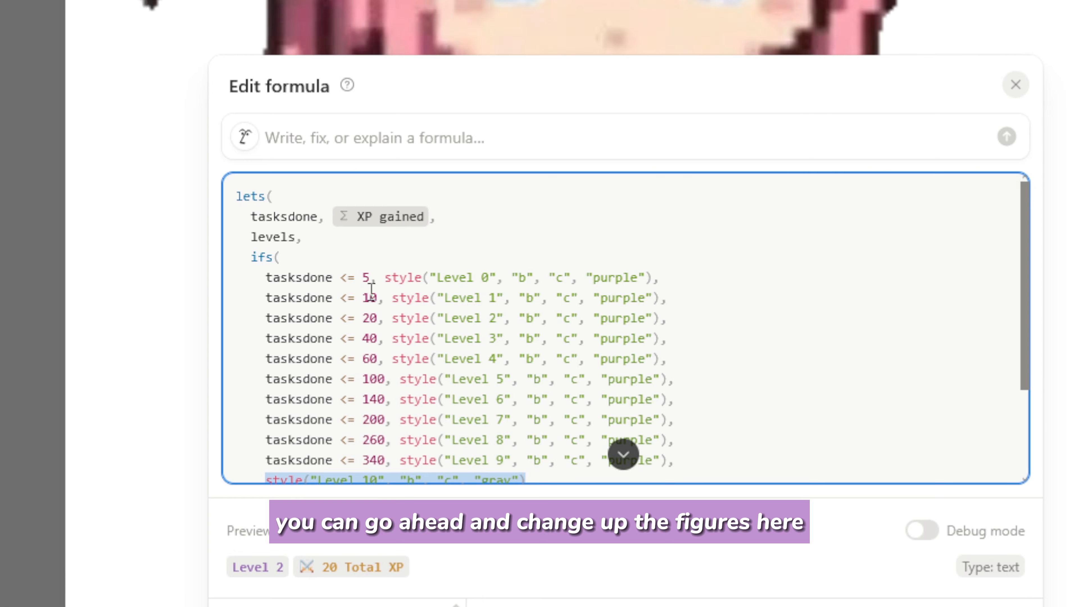
left_click(370, 281)
scroll(397, 323, "down", 3)
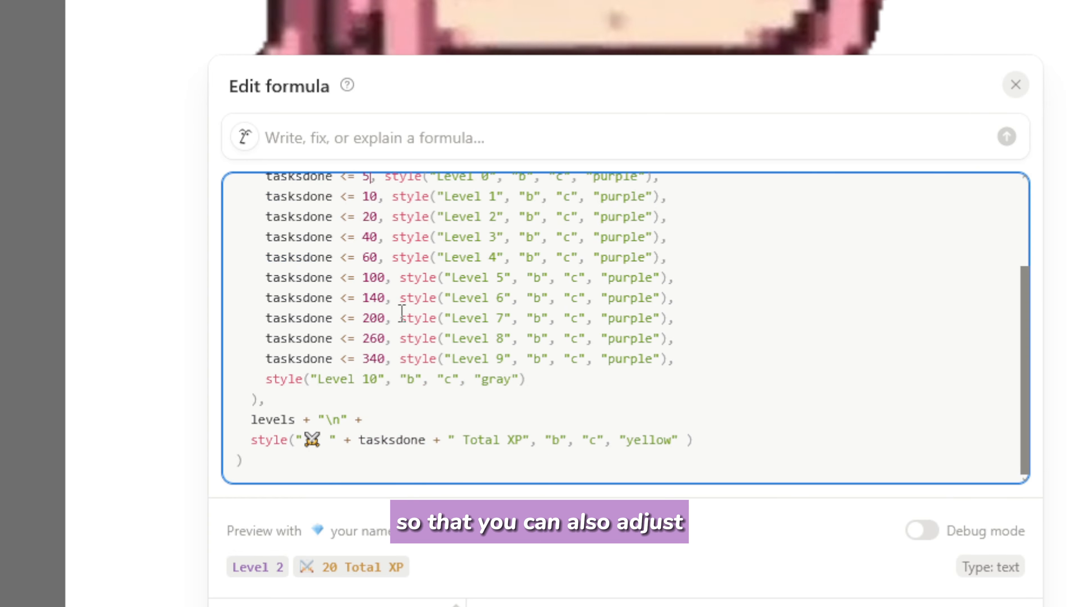
left_click(385, 361)
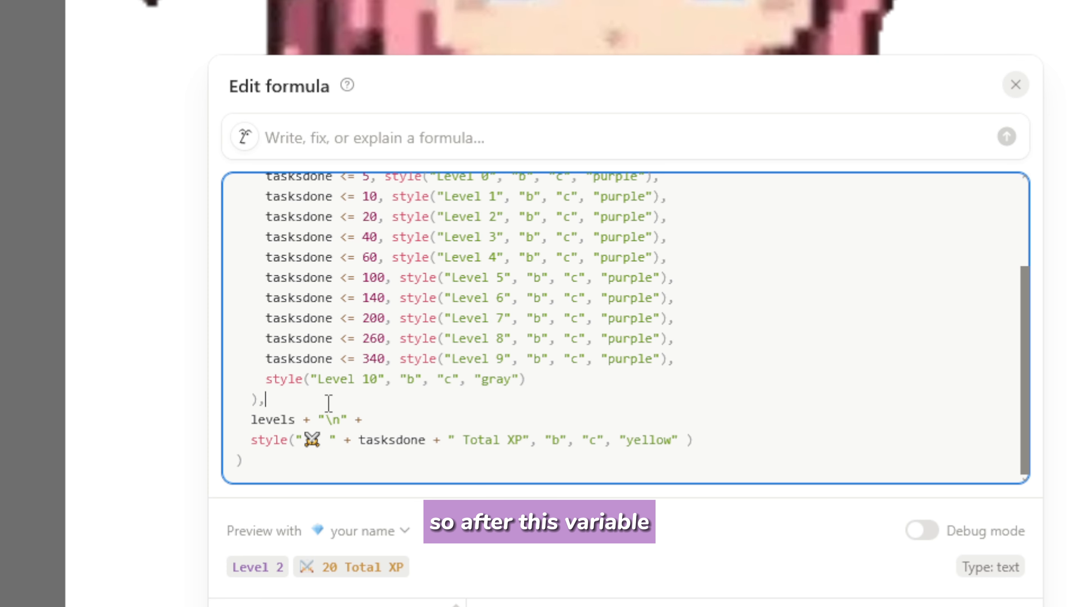
Examine how the levels variable name is assigned the entire ifs() block, through its closing parenthesis
scroll(328, 403, "up", 3)
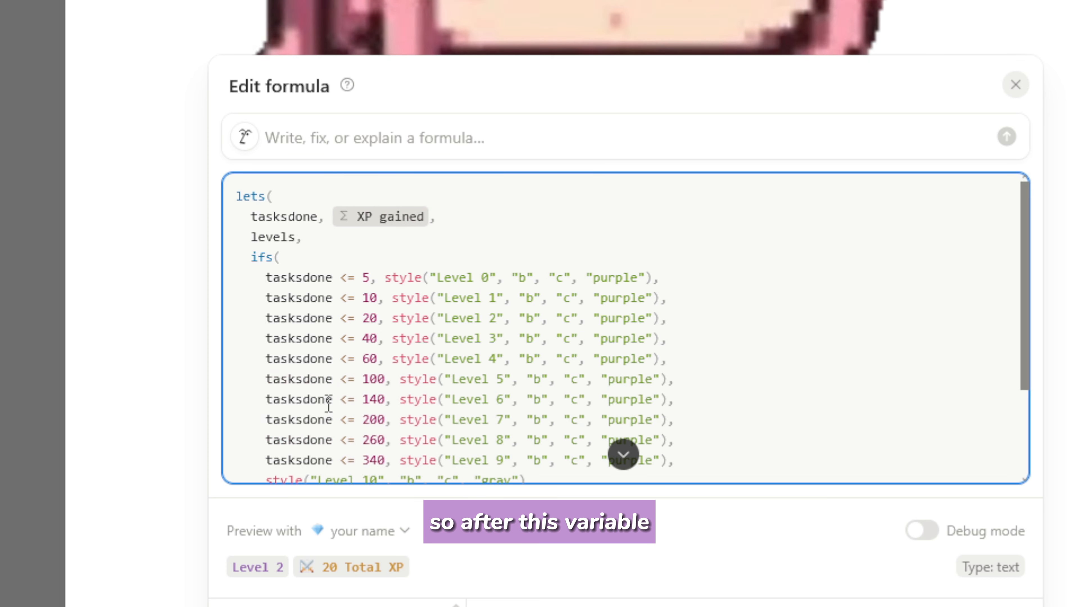
double_click(276, 237)
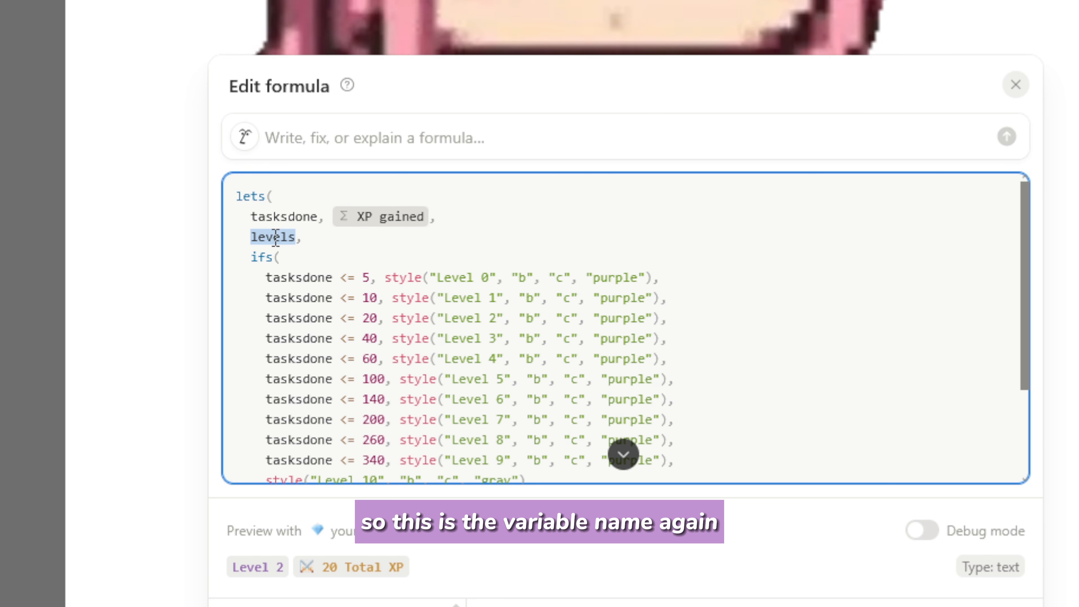
left_click(274, 237)
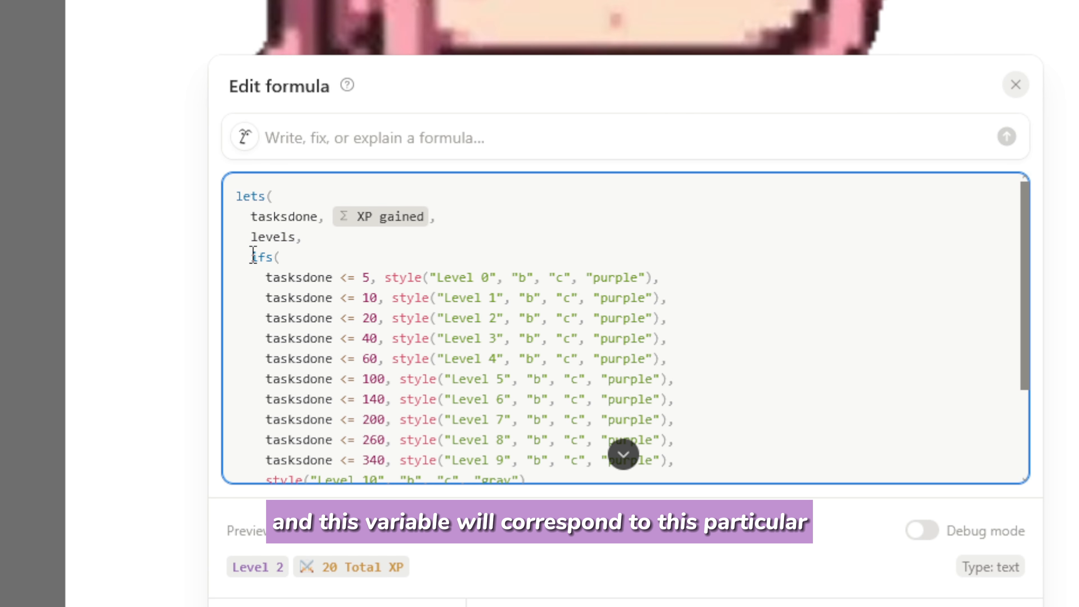
left_click_drag(253, 256, 337, 341)
left_click_drag(338, 342, 334, 400)
scroll(338, 426, "up", 3)
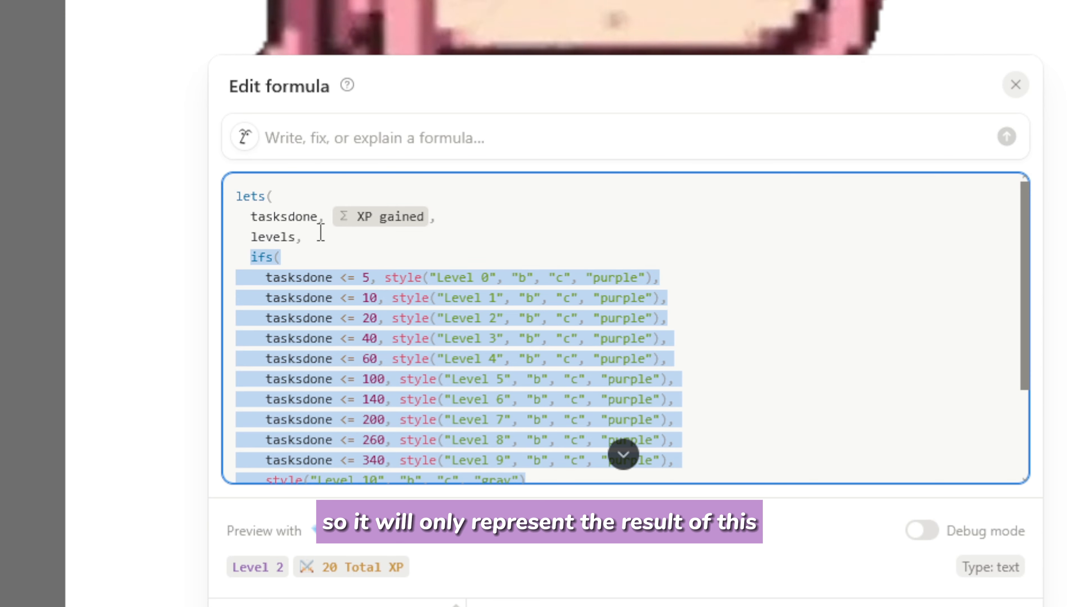
scroll(373, 274, "down", 3)
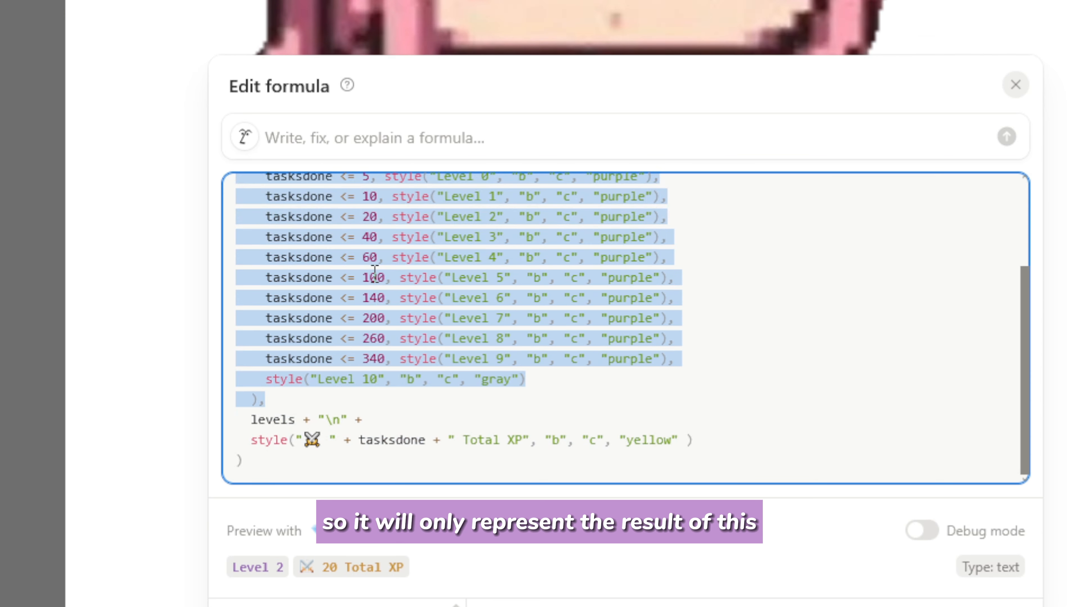
left_click(316, 401)
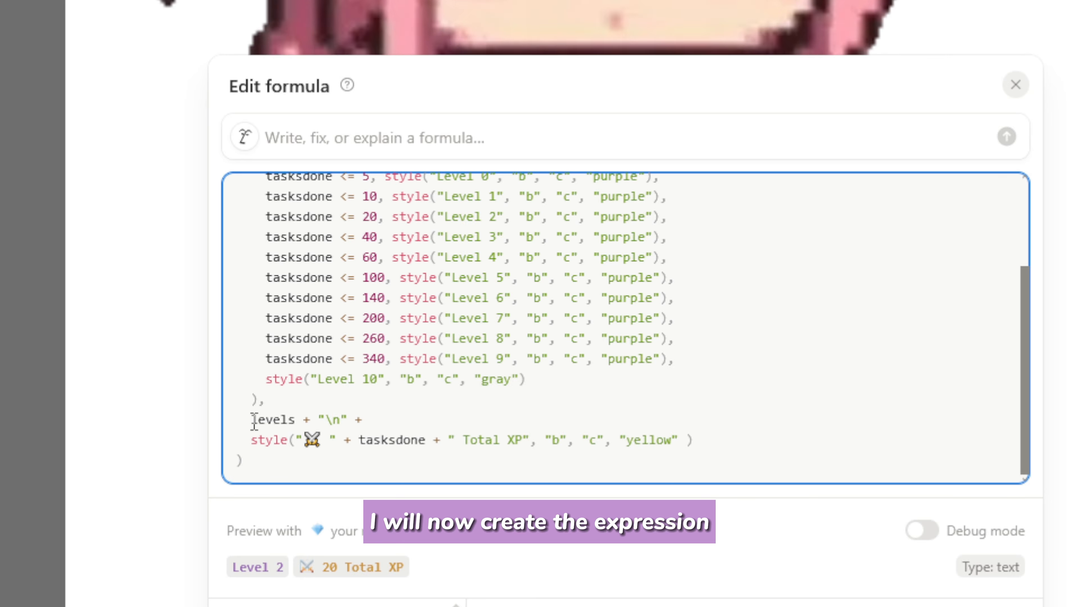
Examine the formula's final expression that joins levels, a line break and the yellow Total XP label
left_click_drag(265, 423, 684, 441)
left_click(685, 440)
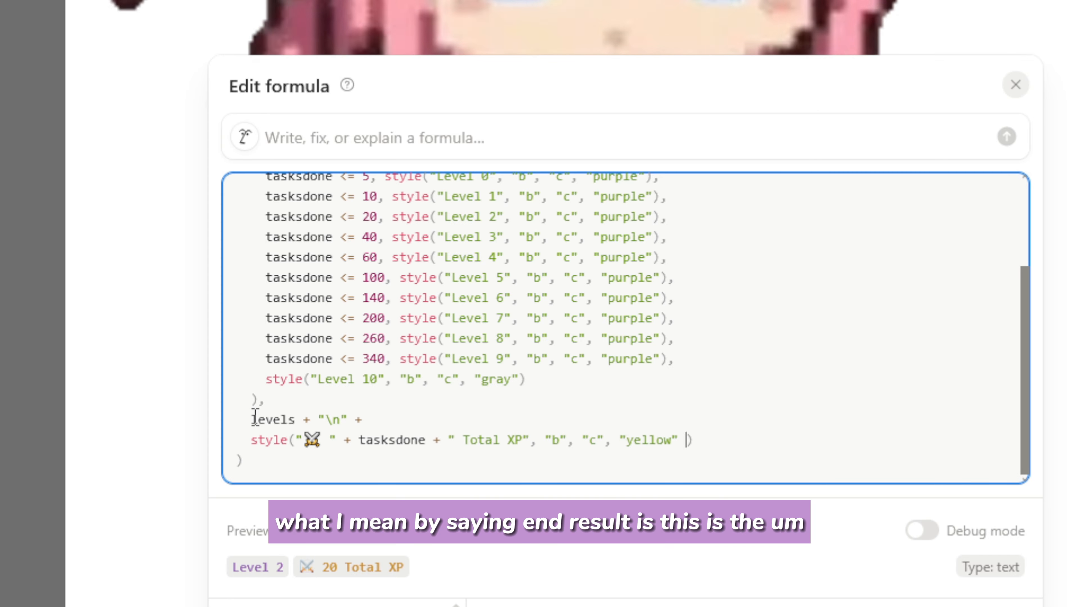
left_click_drag(254, 419, 680, 438)
left_click(680, 439)
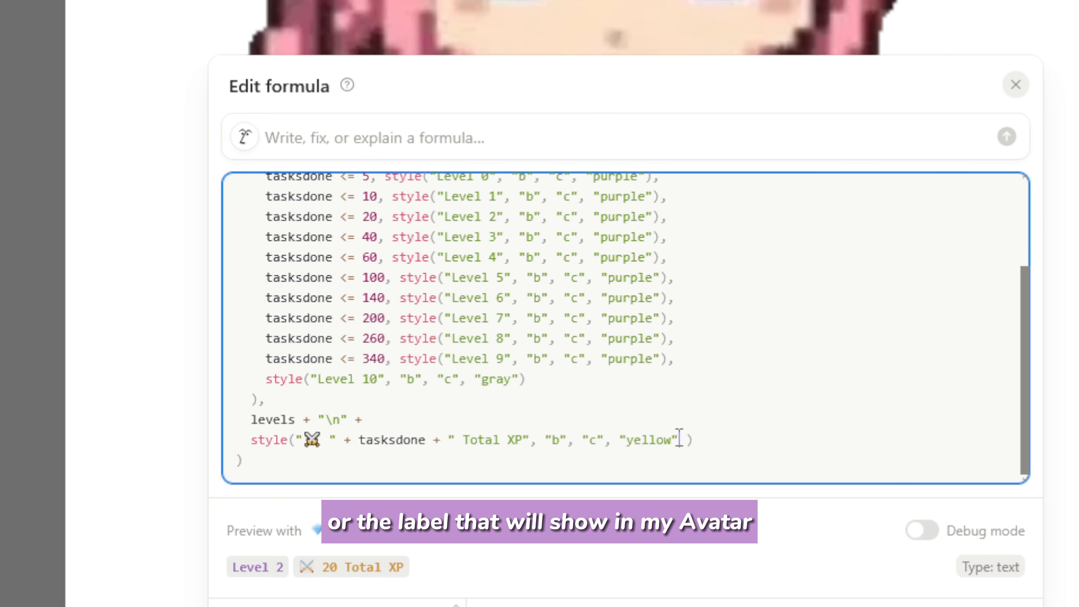
Compare the levels variable's full ifs() definition with its short reuse in the final label expression
scroll(420, 438, "up", 3)
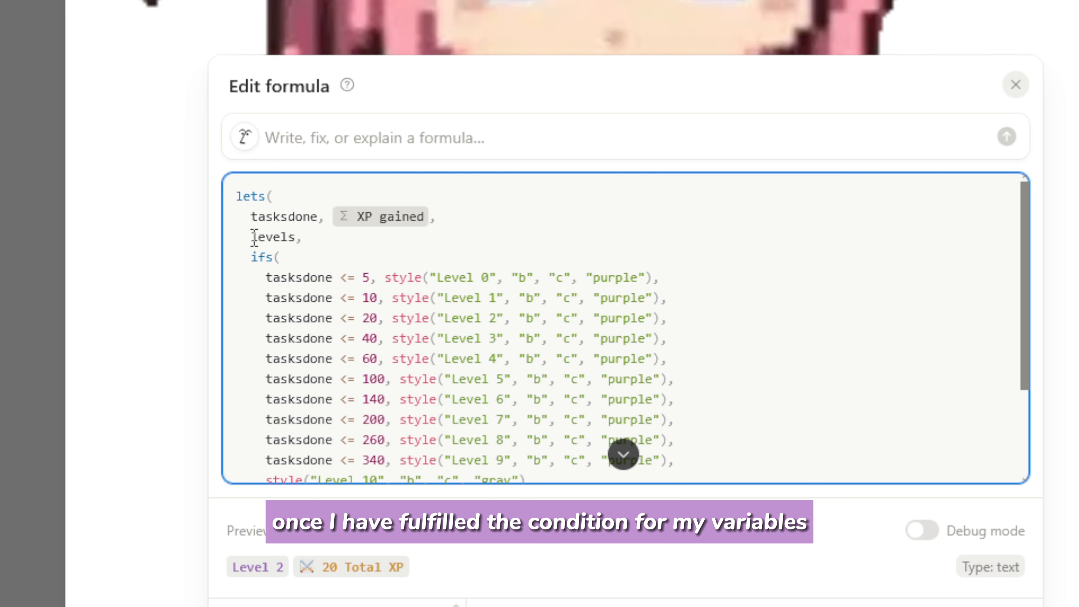
left_click_drag(251, 237, 376, 400)
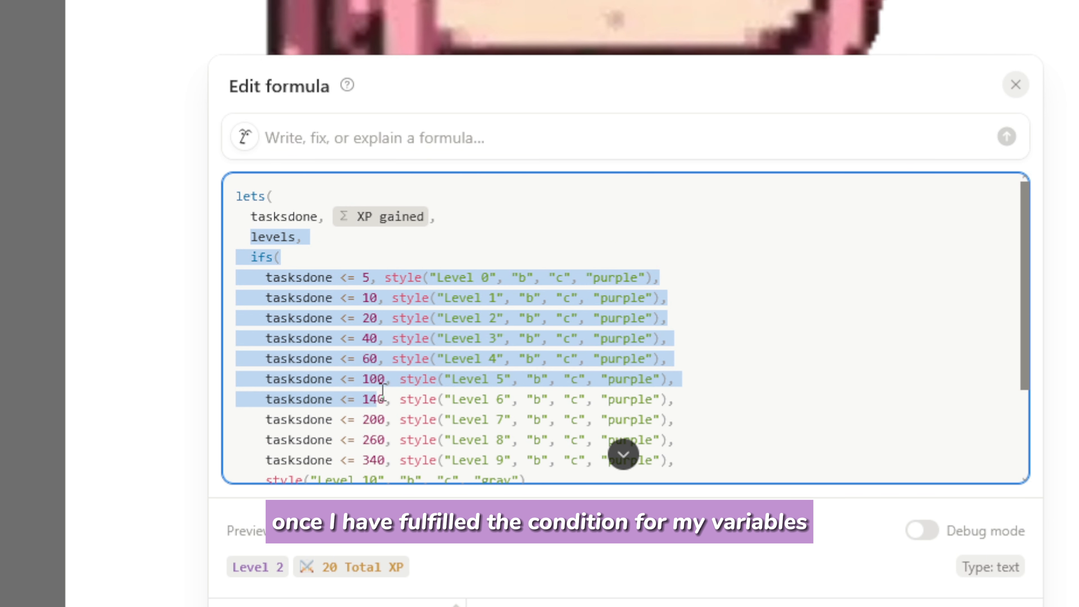
scroll(376, 400, "down", 3)
left_click(382, 417)
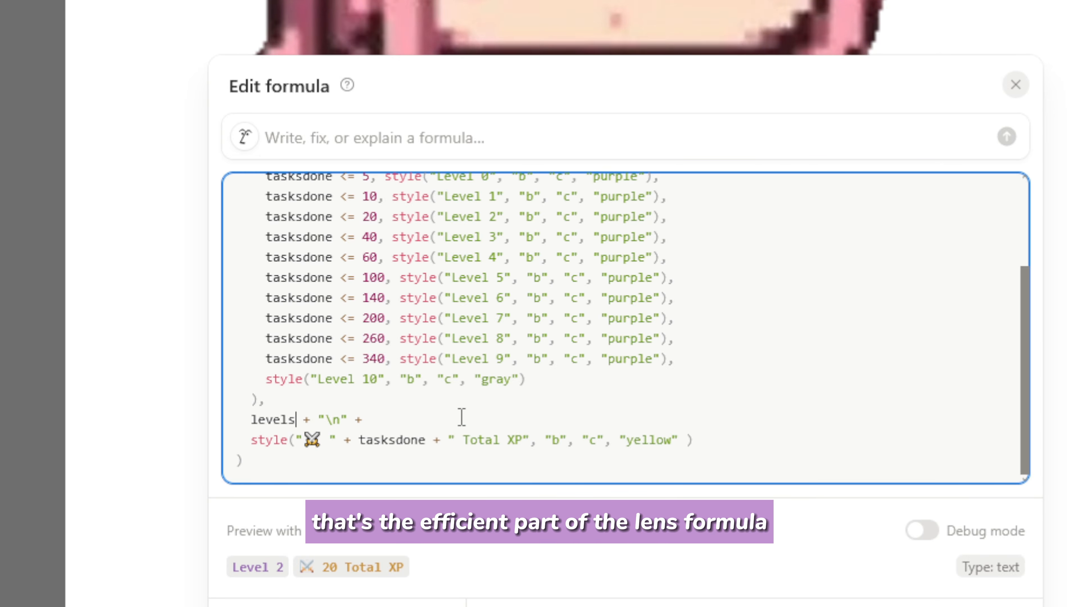
scroll(466, 411, "up", 3)
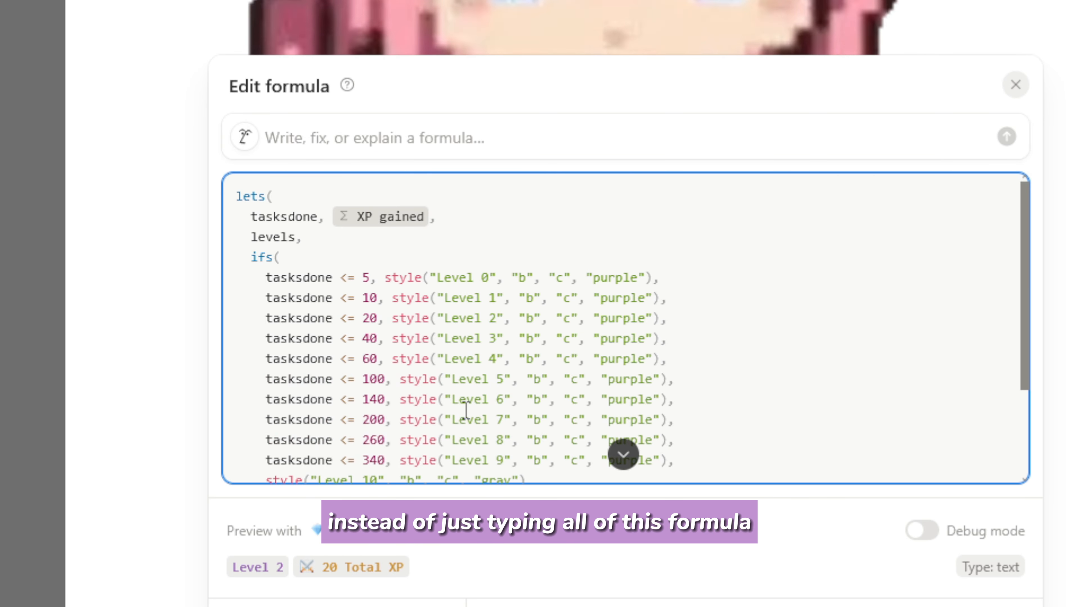
Trace how levels in the final expression calls the value of the entire ifs() block from Level 0 to Level 10
left_click_drag(252, 264, 530, 377)
scroll(459, 363, "down", 3)
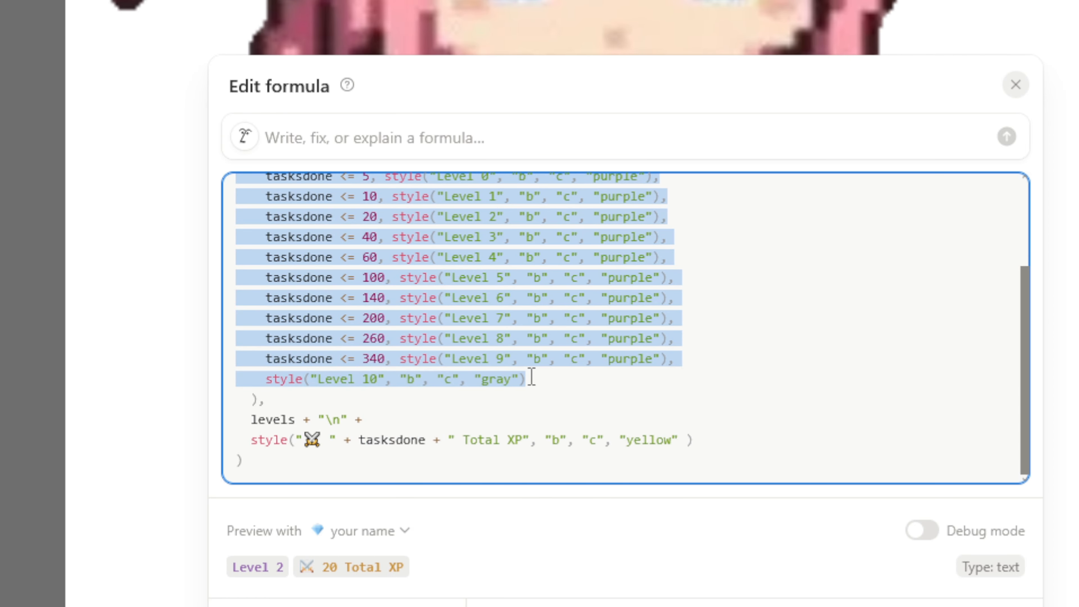
left_click(530, 378)
double_click(273, 420)
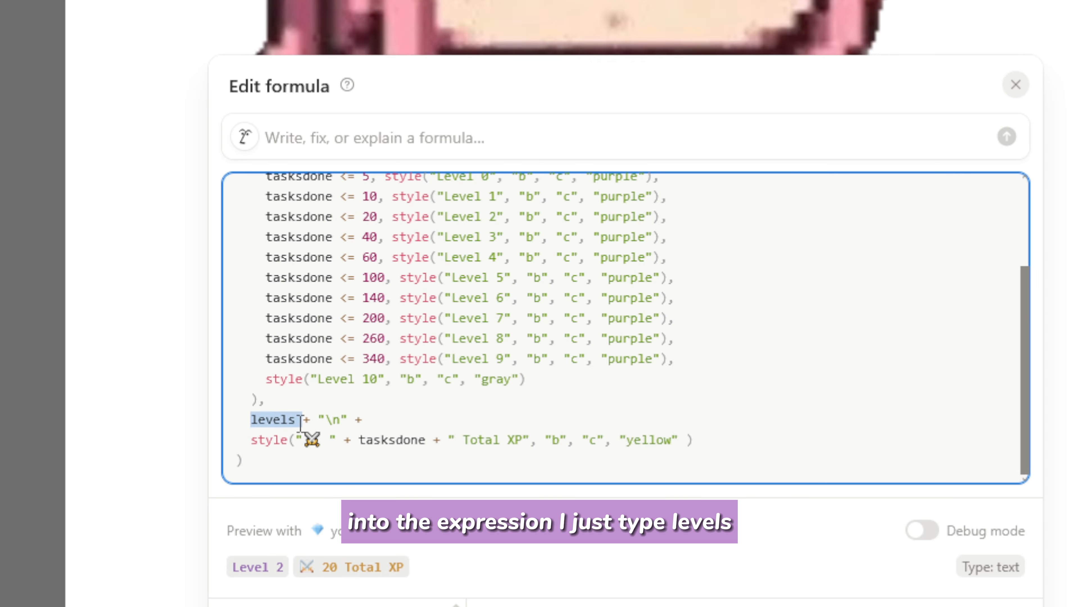
left_click(297, 419)
scroll(526, 407, "up", 3)
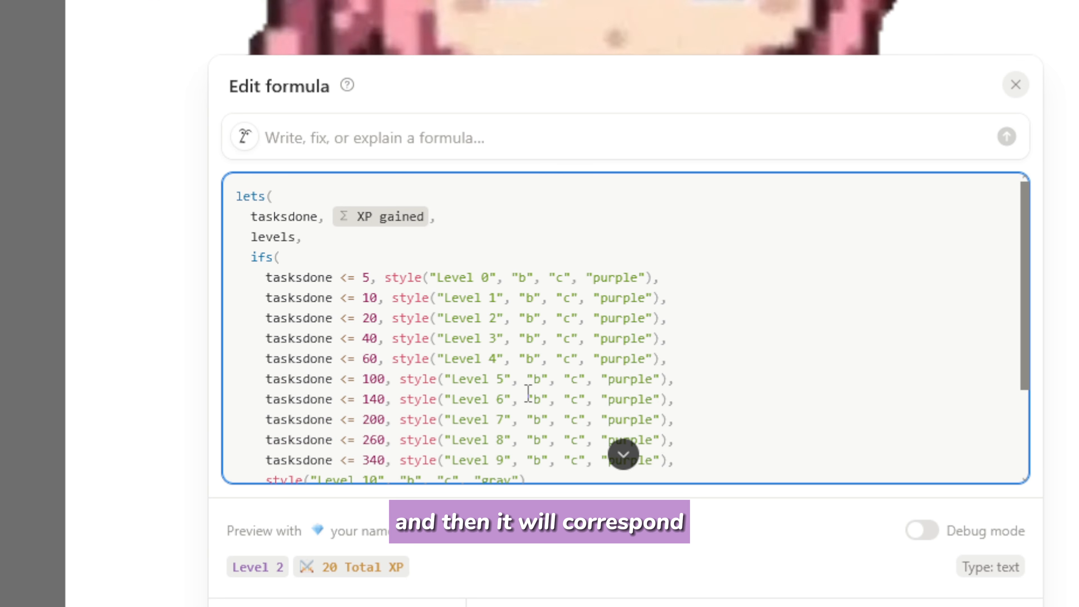
left_click_drag(229, 257, 305, 398)
scroll(330, 313, "down", 3)
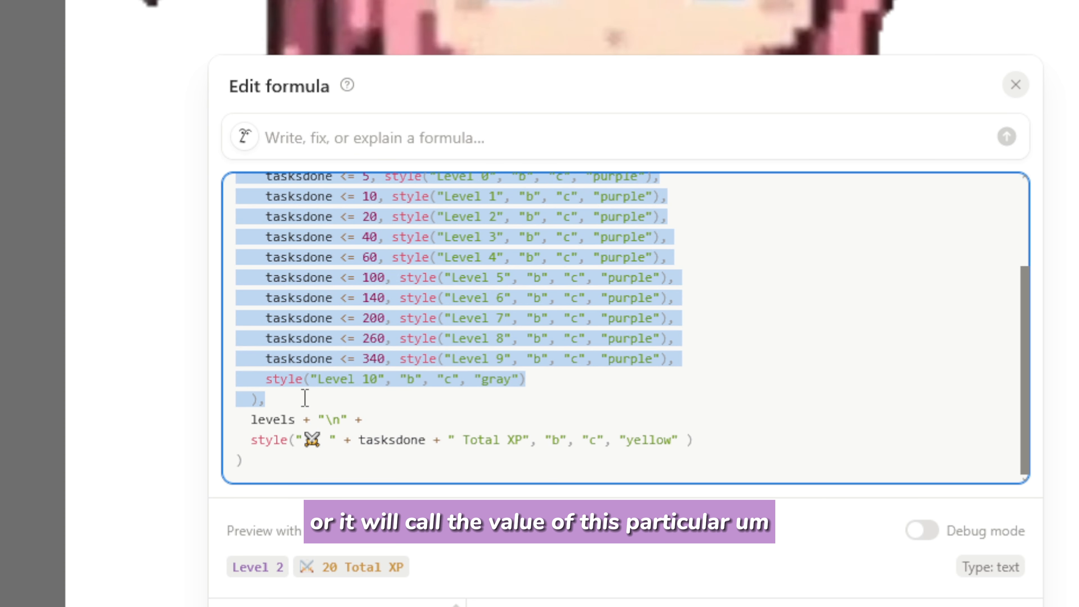
left_click(297, 419)
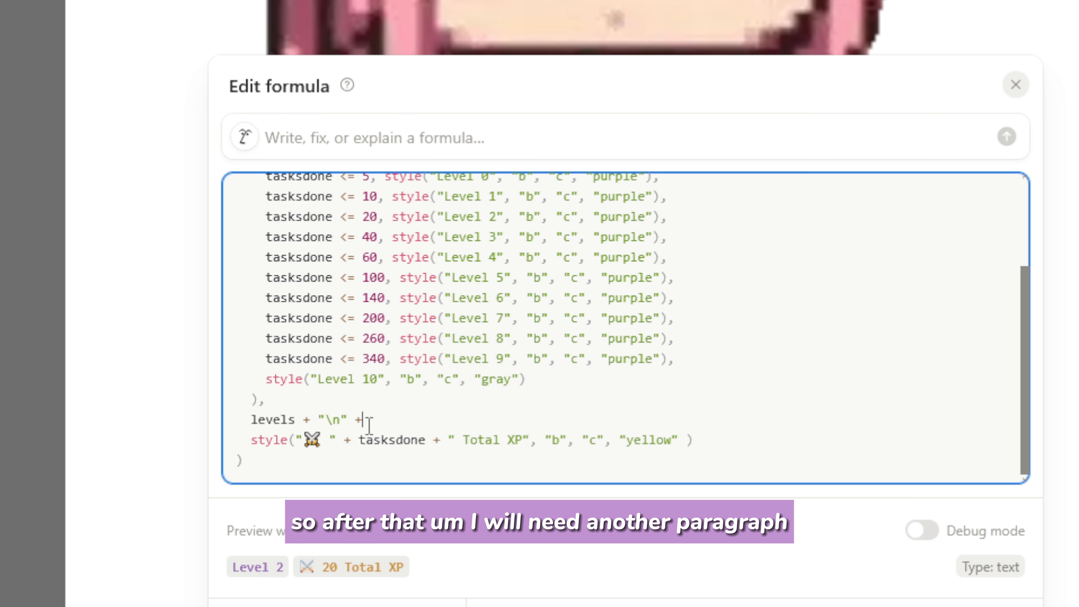
Examine the quoted "\n" line break placed between levels and the Total XP label
left_click_drag(318, 420, 349, 420)
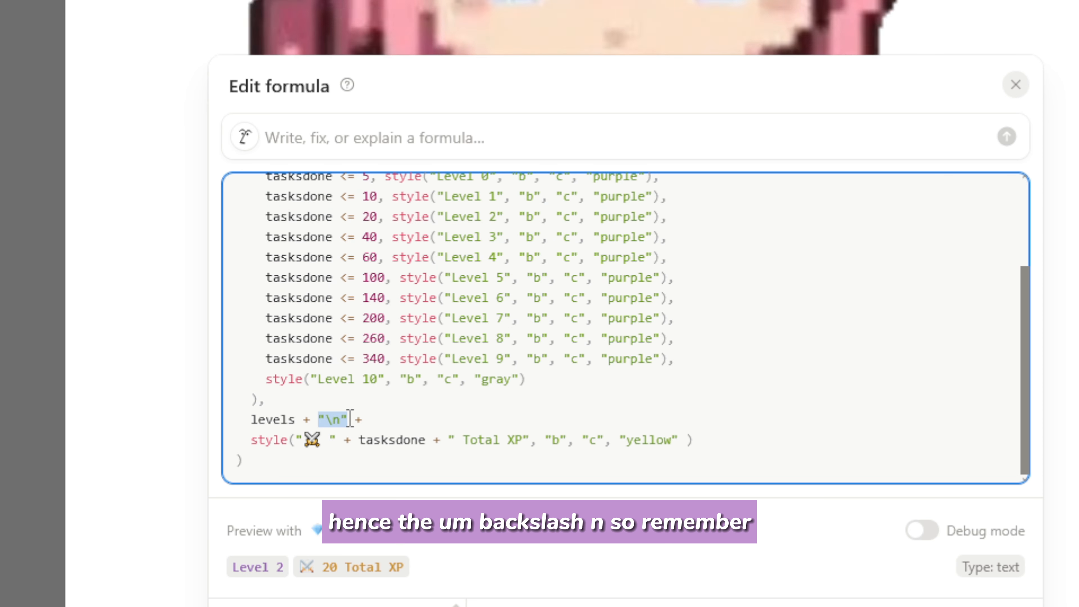
left_click_drag(350, 419, 311, 420)
left_click(323, 419)
left_click(347, 421)
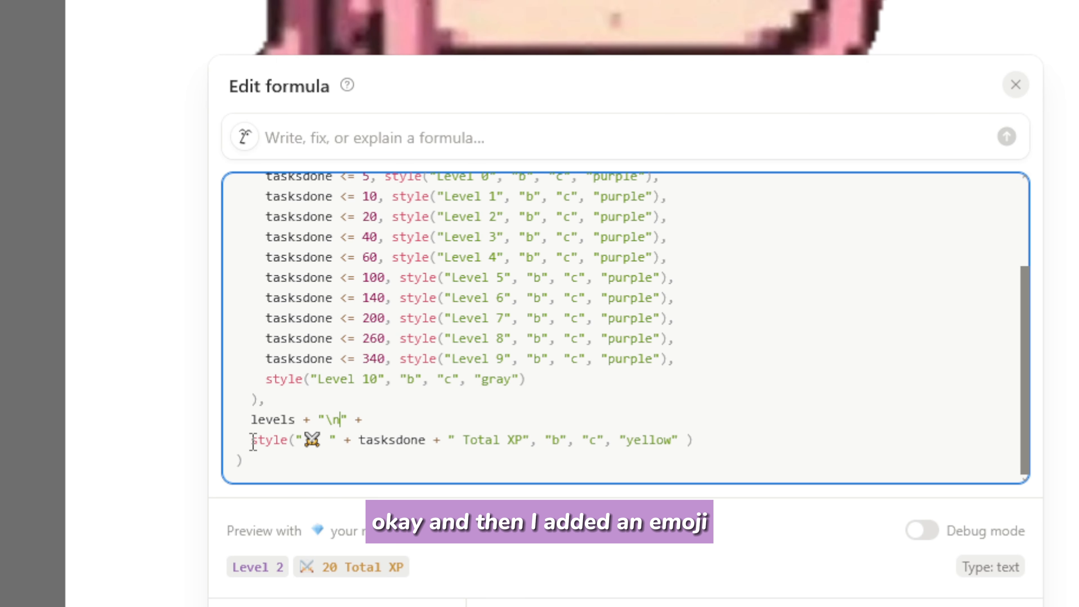
Examine the Total XP label's parts: the swords emoji, the tasksdone variable tied to XP gained, and the Total XP text
left_click_drag(251, 442, 362, 439)
left_click(430, 442)
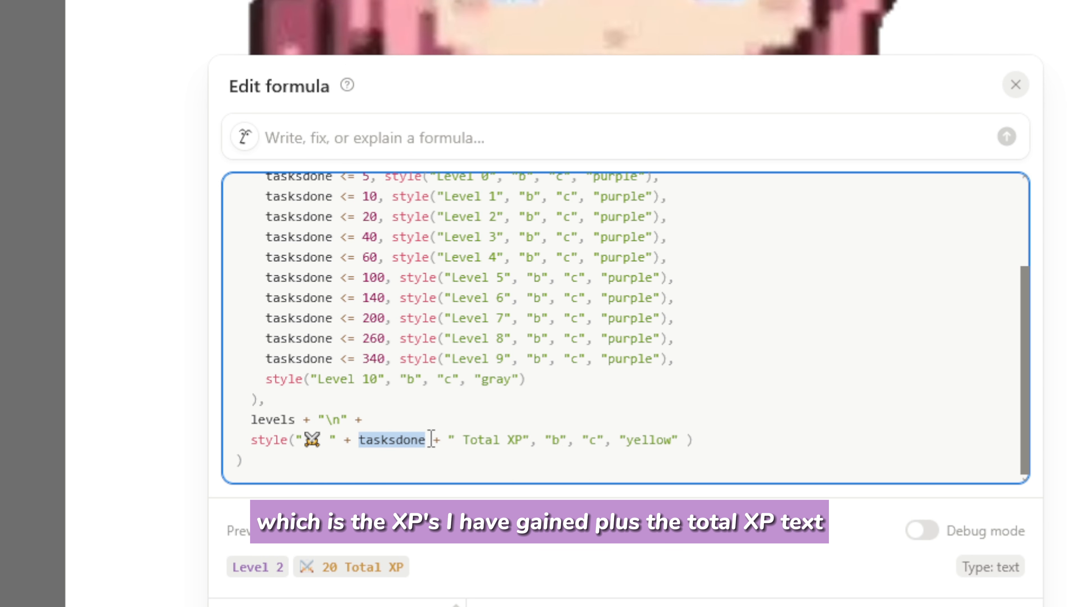
scroll(427, 438, "up", 3)
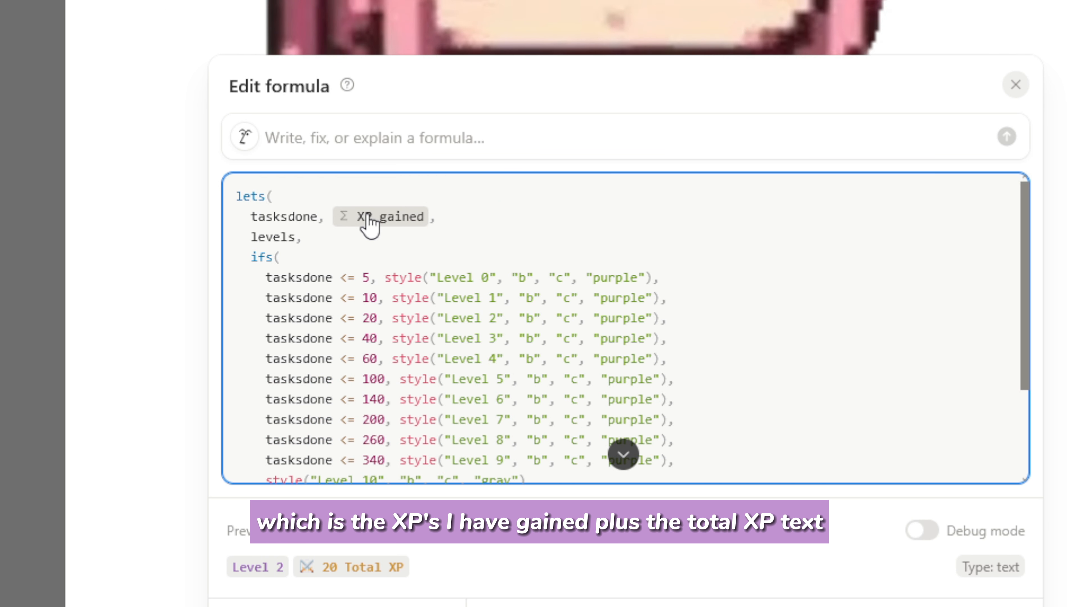
scroll(366, 226, "down", 3)
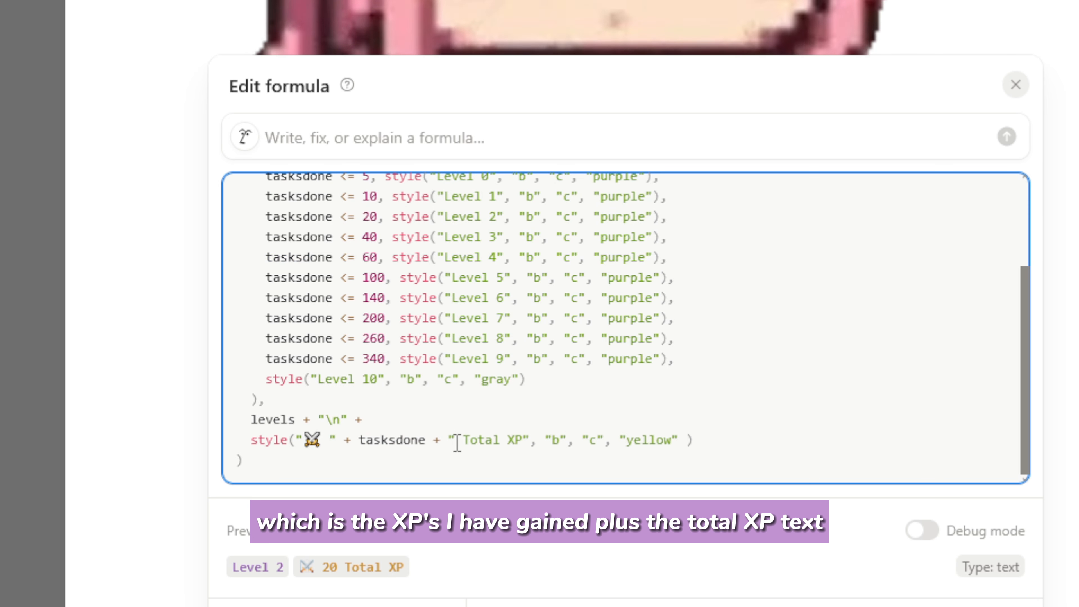
left_click_drag(458, 442, 525, 446)
left_click(525, 444)
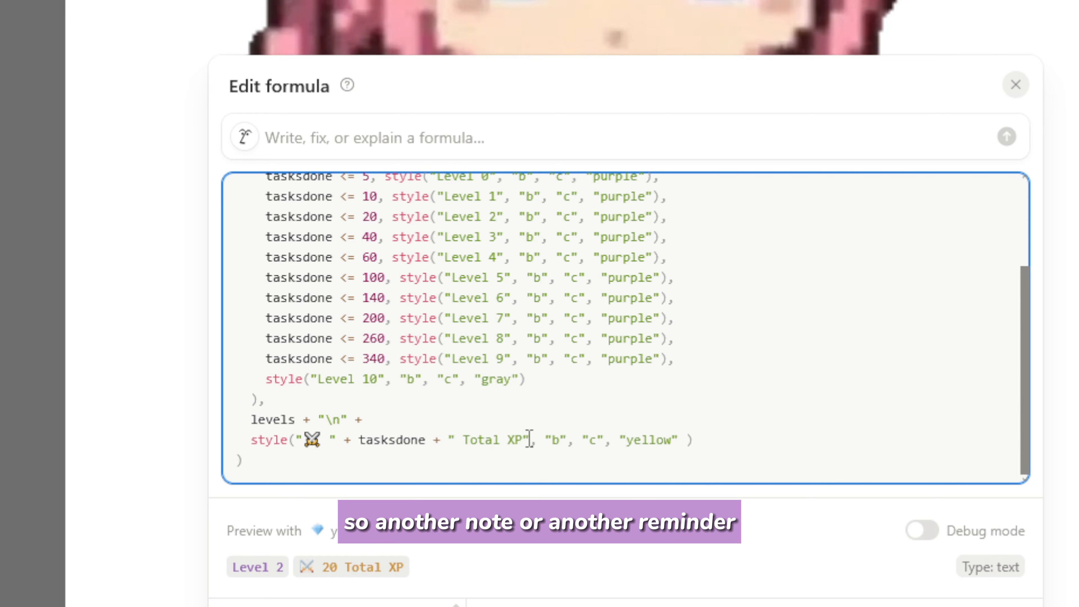
Inspect the quotation marks enclosing Total XP that make it a text value
left_click_drag(529, 440, 452, 445)
left_click(523, 445)
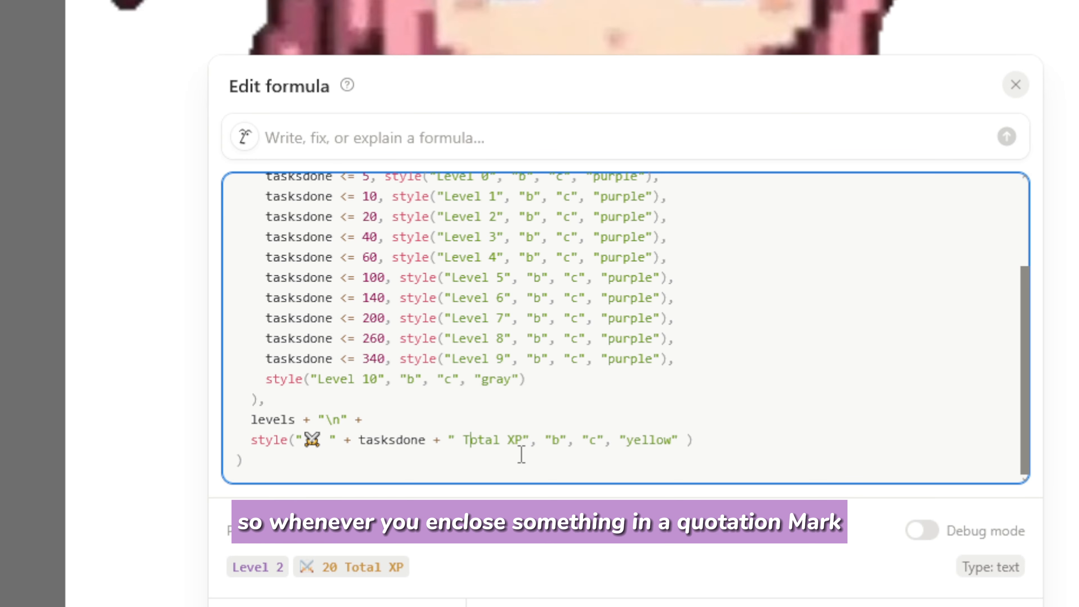
left_click_drag(532, 440, 449, 442)
left_click(480, 440)
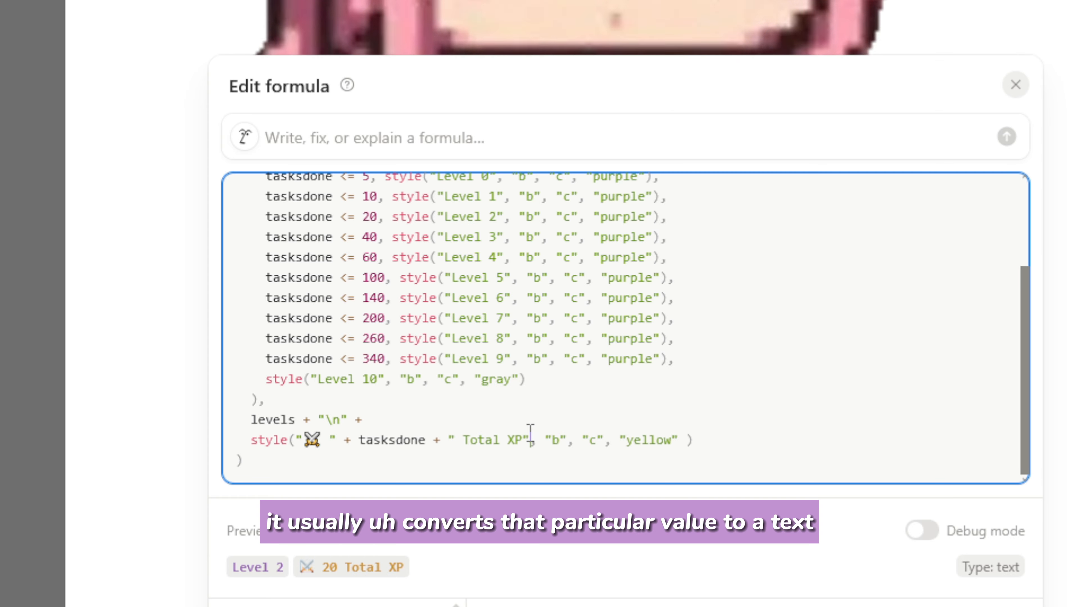
Review the Total XP label's adjustable style arguments "b", "c" and "yellow"
left_click_drag(547, 441, 681, 443)
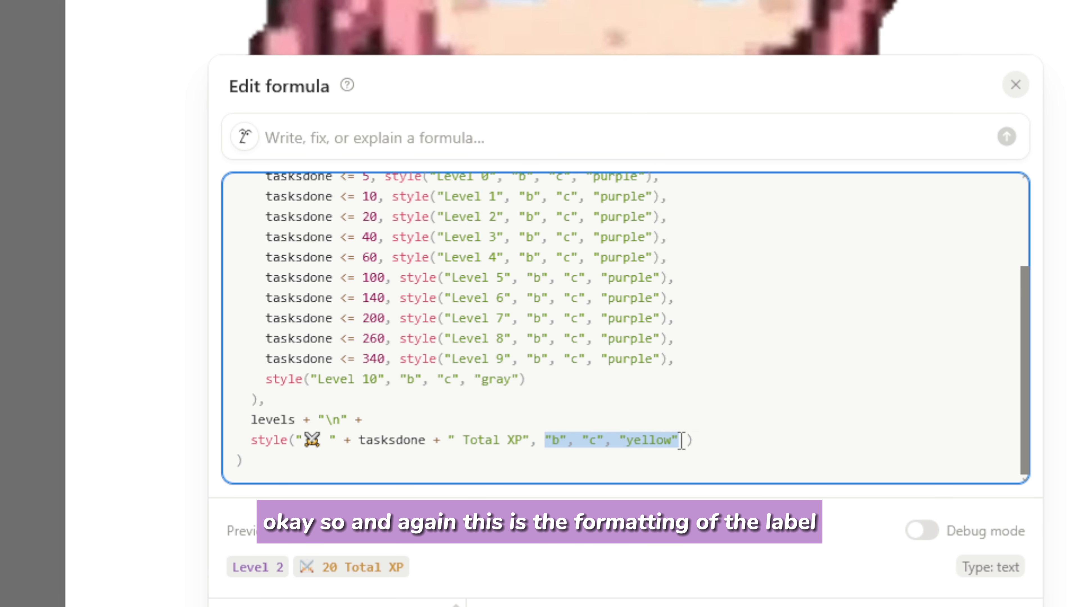
left_click(681, 440)
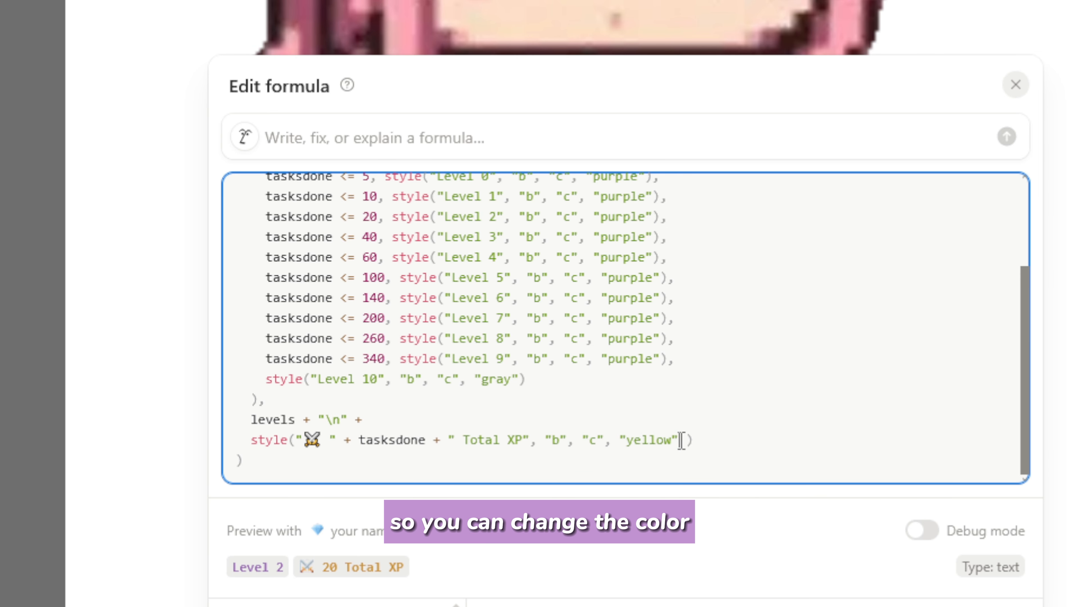
double_click(650, 440)
left_click(596, 438)
left_click_drag(597, 440, 587, 440)
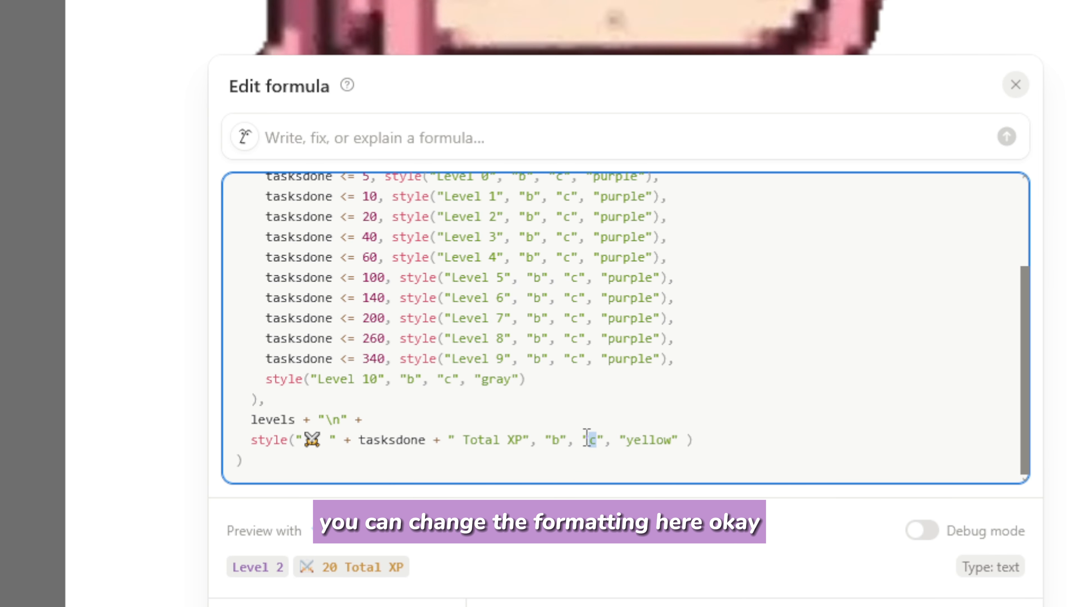
left_click(550, 437)
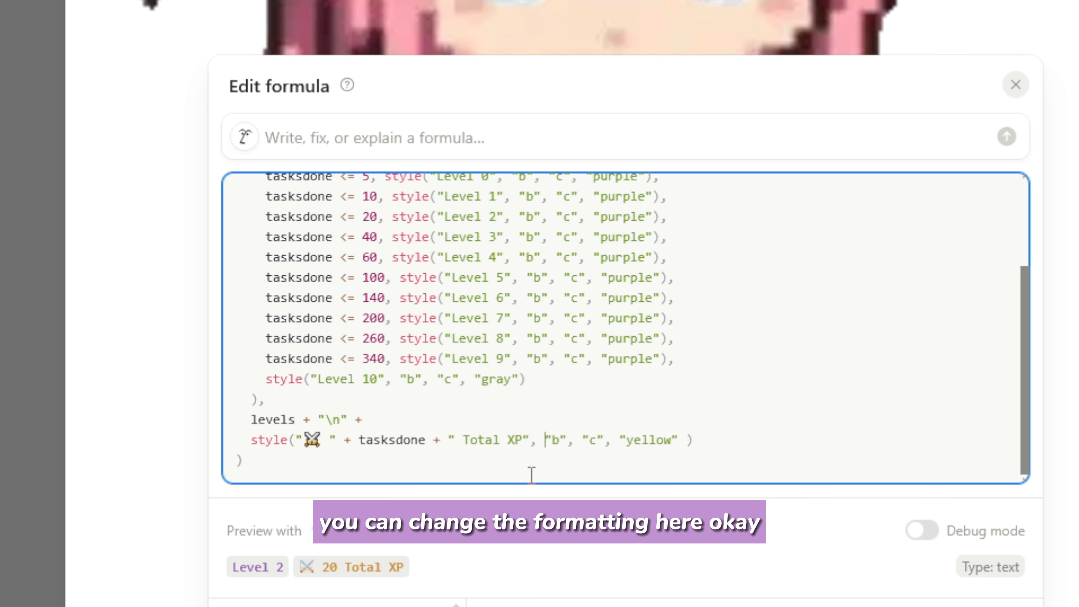
left_click(347, 452)
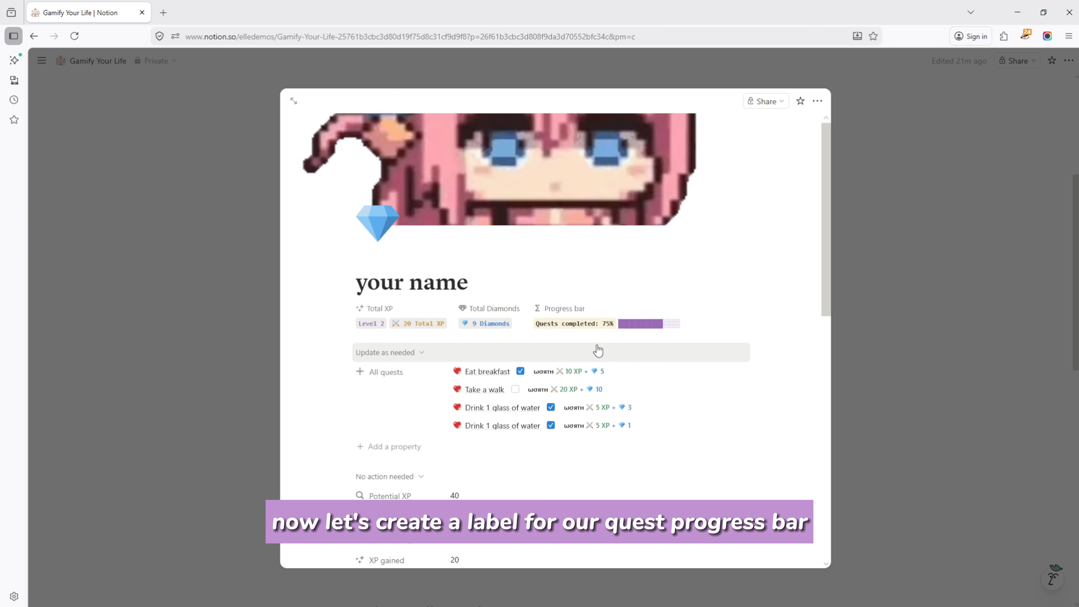
Open the Progress bar property's formula and examine the filled and empty bar characters in its substring() calls
left_click(665, 328)
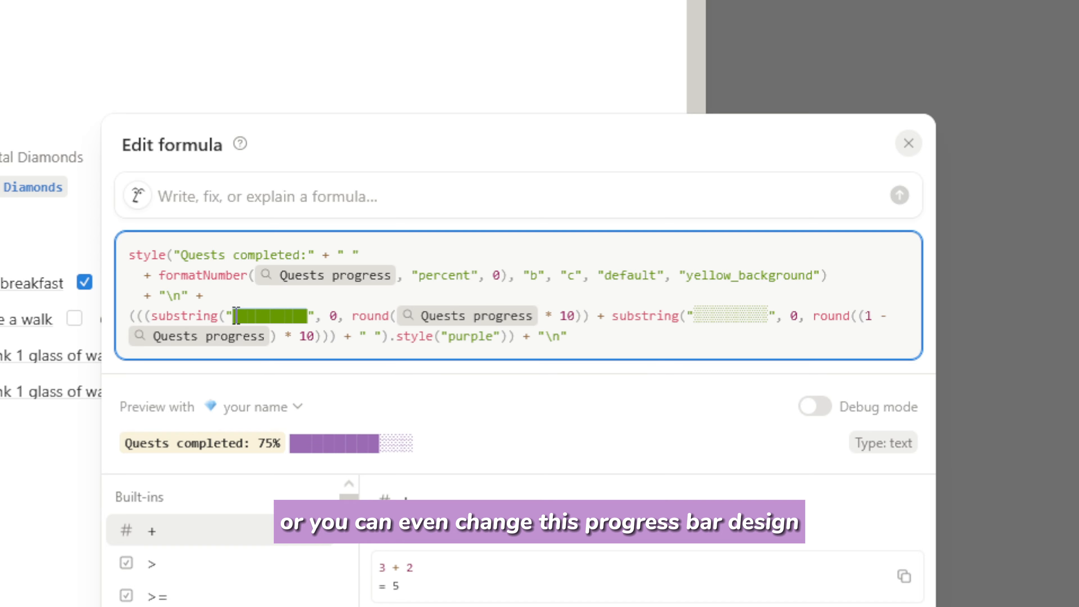
left_click(322, 317)
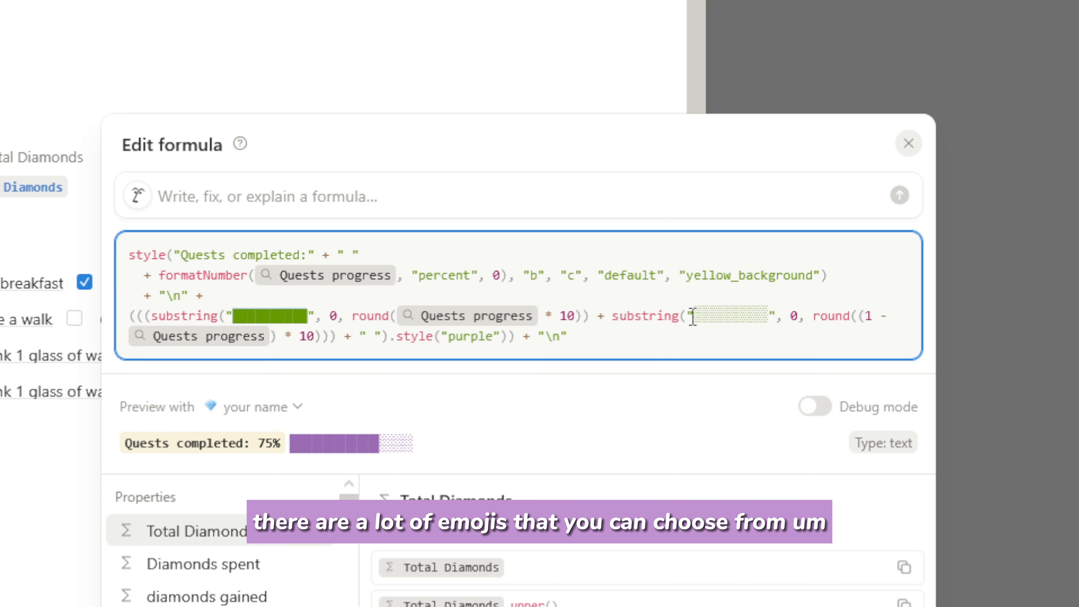
left_click_drag(692, 317, 772, 317)
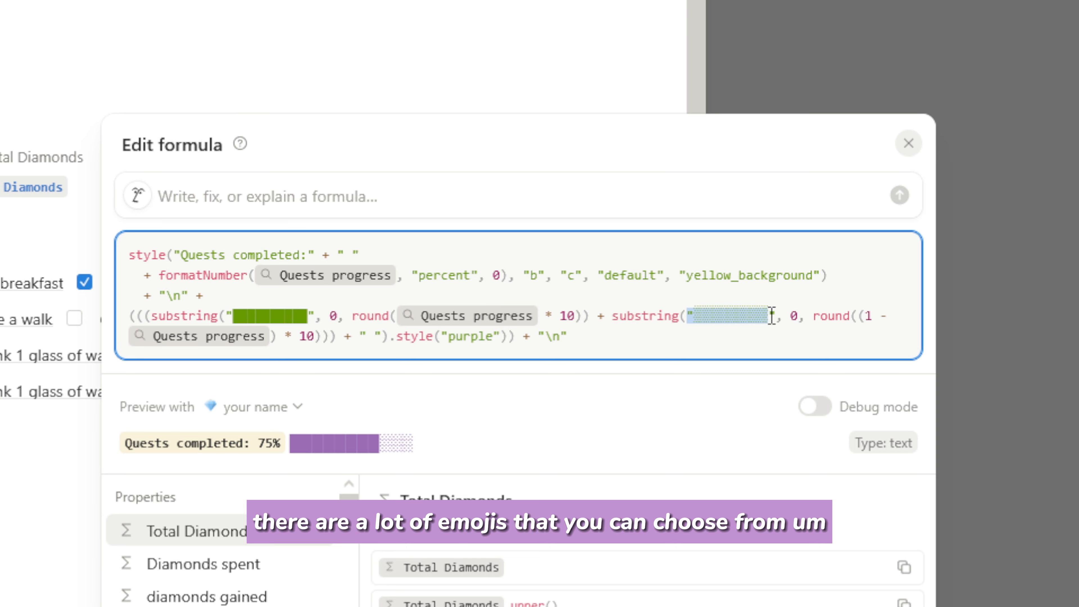
left_click(772, 316)
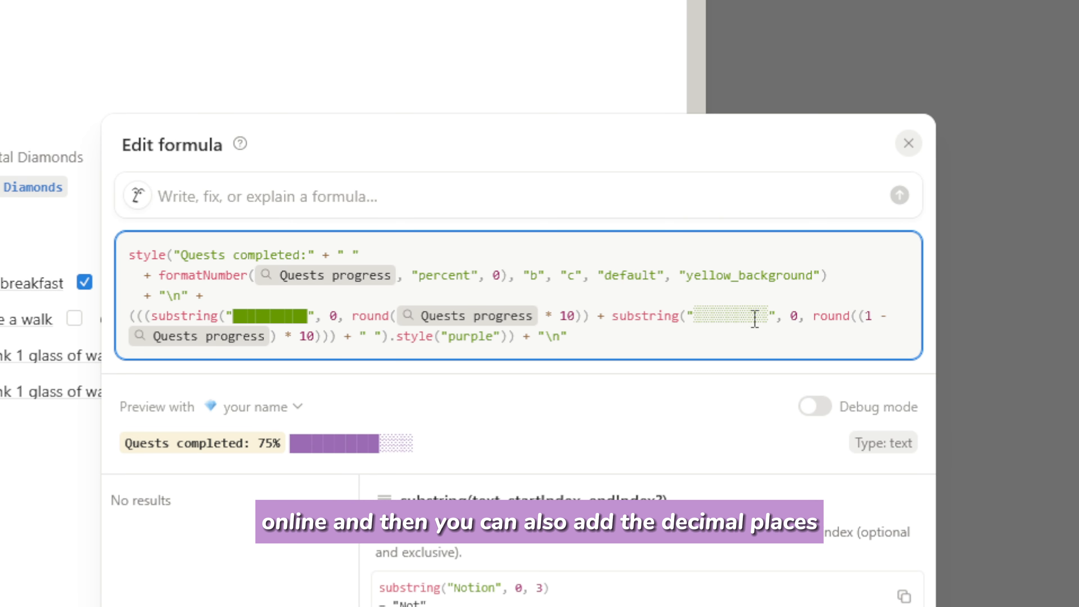
Review formatNumber's decimal-places argument and the Quests completed label's style arguments "b", "c", "default" and "yellow_background"
left_click_drag(501, 274, 493, 278)
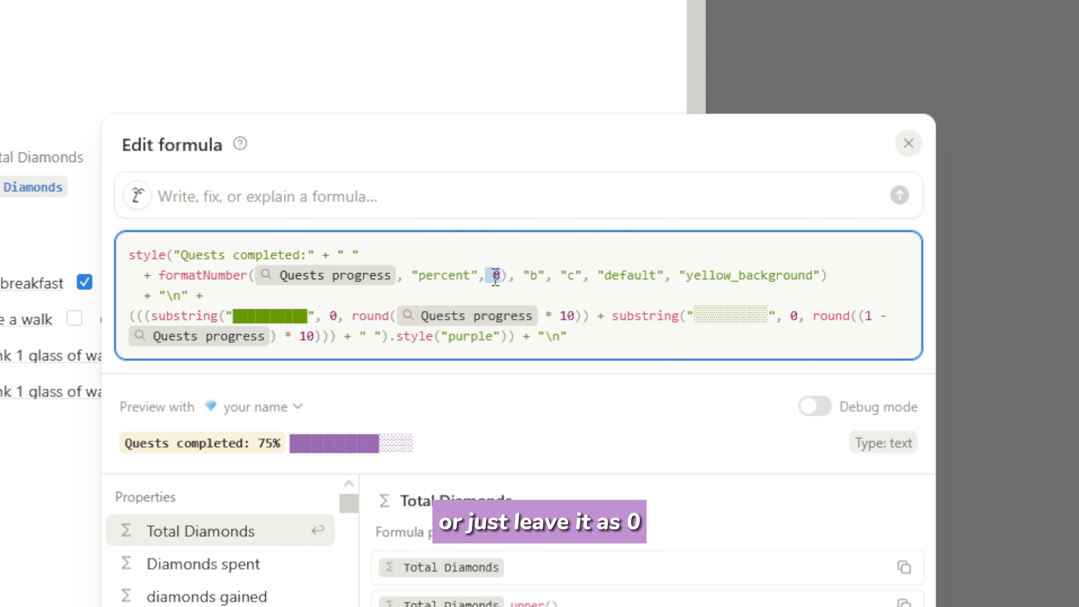
left_click(496, 277)
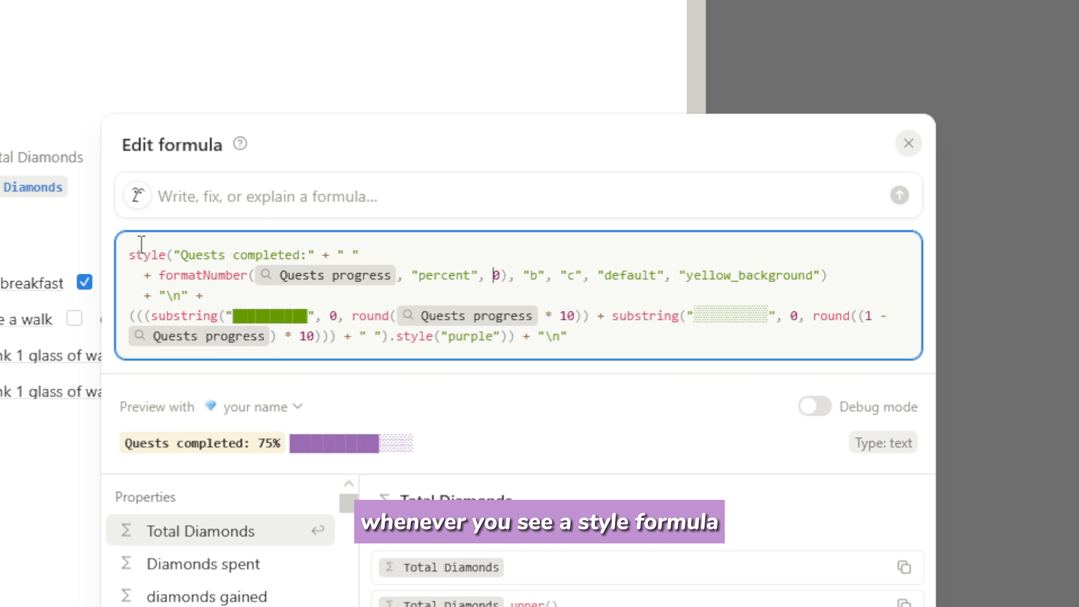
left_click_drag(132, 253, 826, 272)
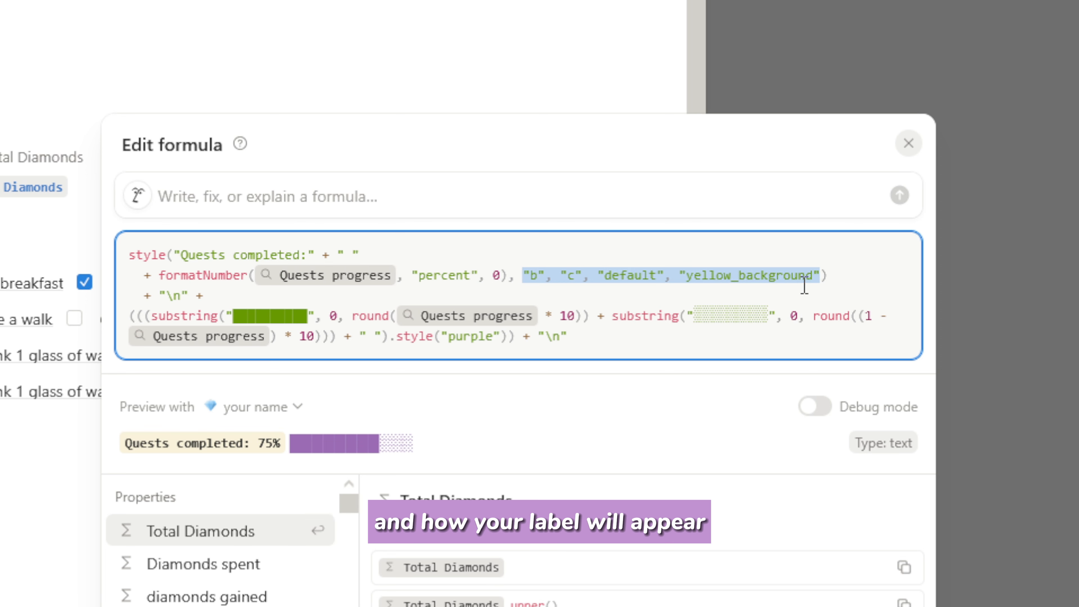
left_click(786, 283)
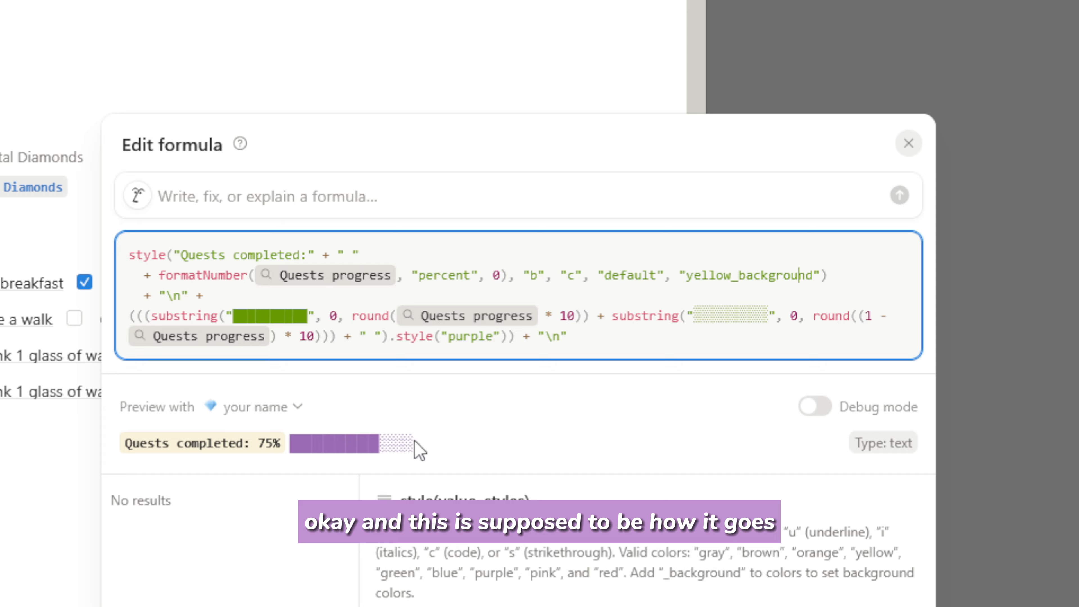
Check the progress bar formula's preview and close the avatar page to return to the dashboard
left_click_drag(410, 442, 140, 445)
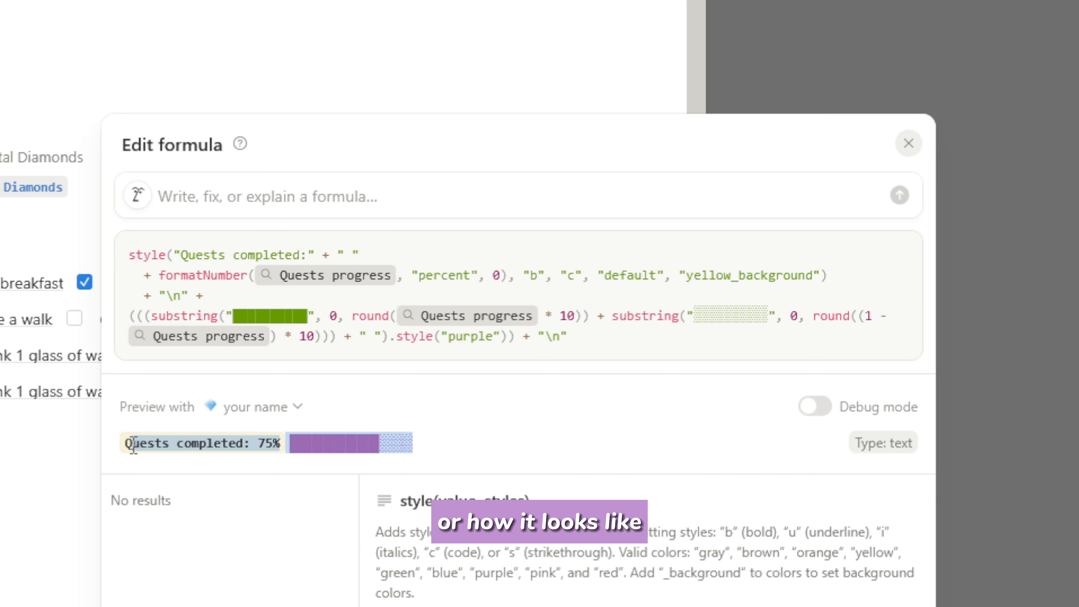
double_click(476, 337)
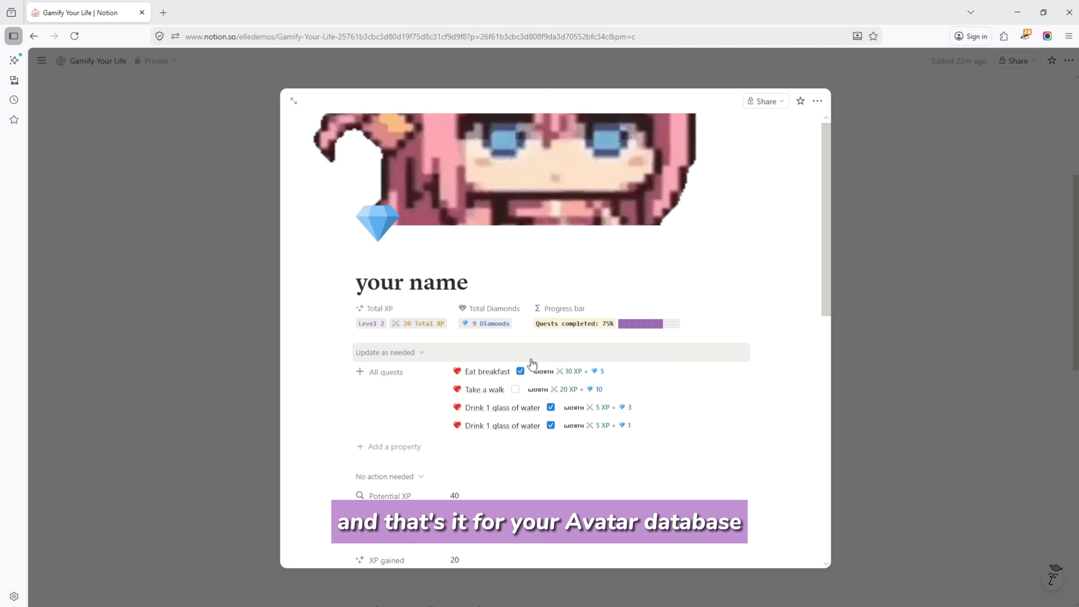
left_click(189, 388)
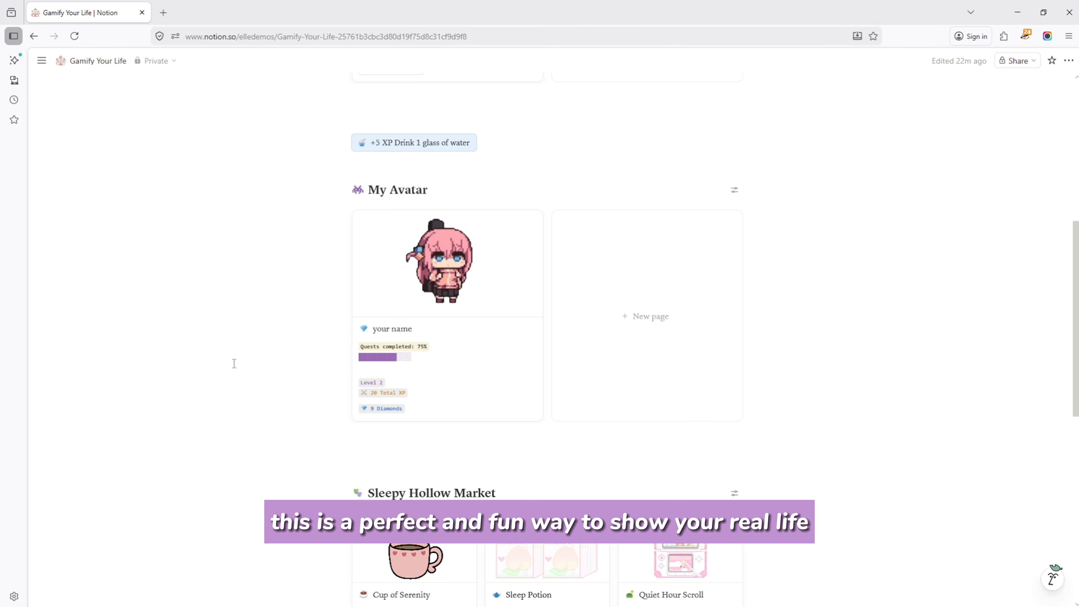